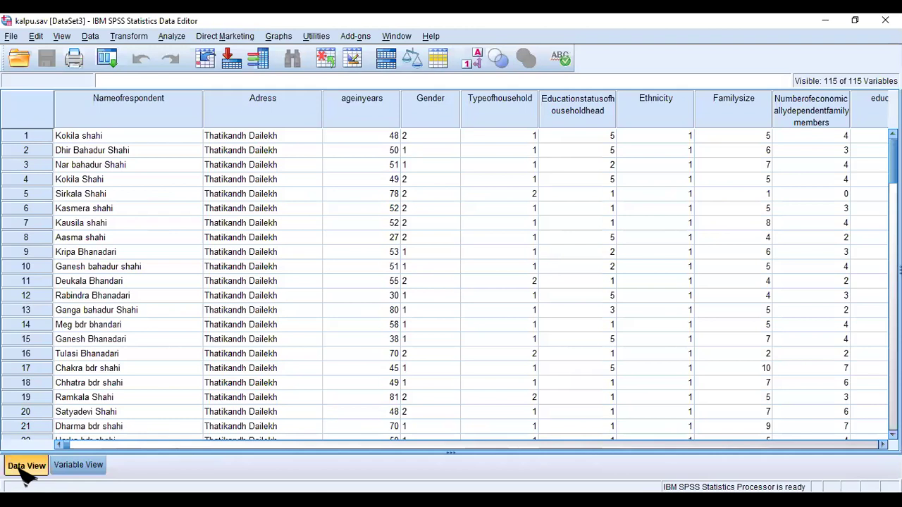
Examine the first case's values across the variables from Adress to training_eth
{"action": "left_click", "coordinate": [243, 138]}
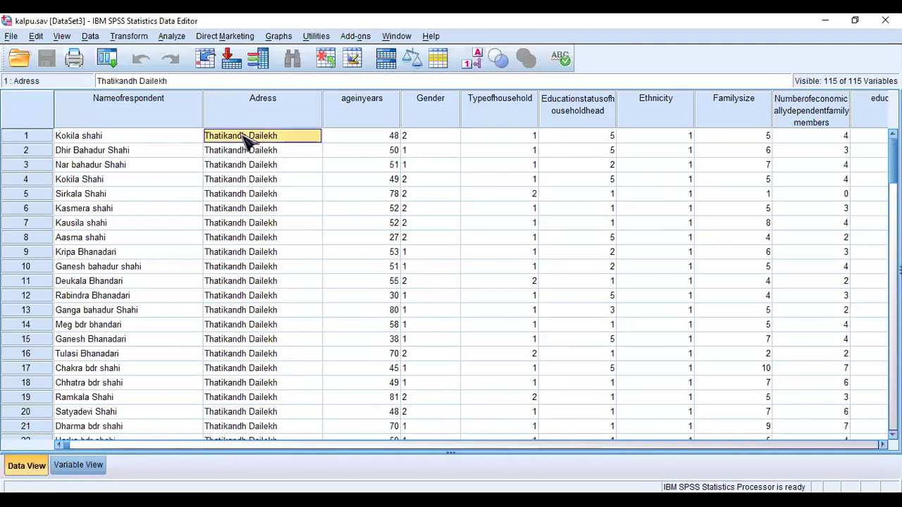
{"action": "key", "text": "Tab"}
{"action": "key", "text": "Tab"}
{"action": "key", "text": "Tab"}
{"action": "key", "text": "Tab"}
{"action": "key", "text": "Tab"}
{"action": "key", "text": "Tab"}
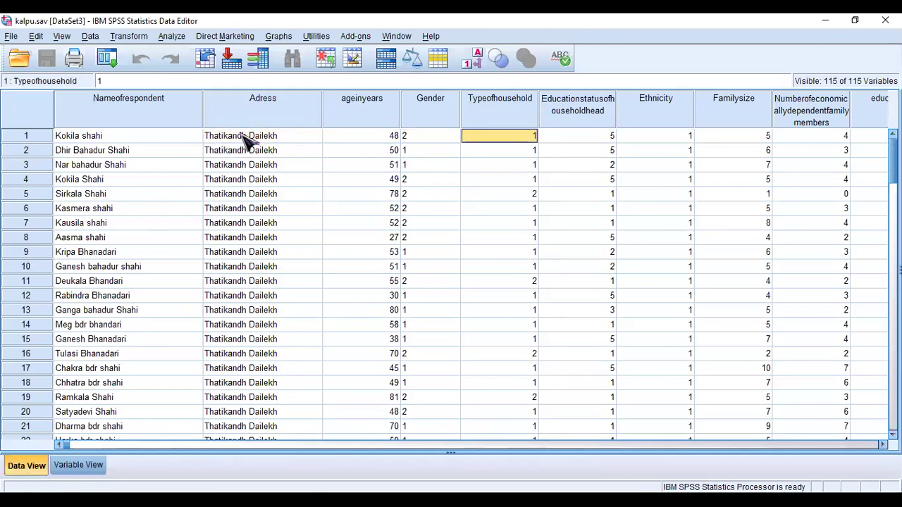
{"action": "key", "text": "Tab"}
{"action": "key", "text": "Tab"}
{"action": "key", "text": "Tab"}
{"action": "key", "text": "Tab"}
{"action": "key", "text": "Tab"}
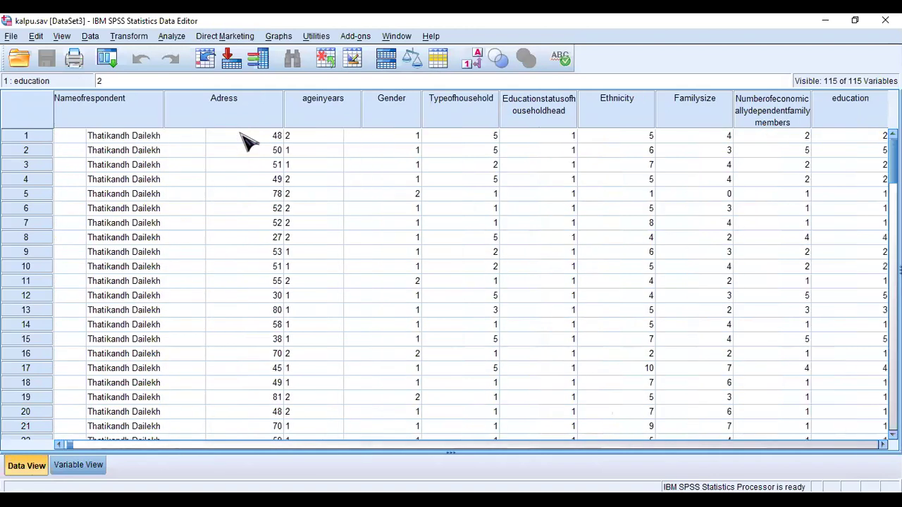
{"action": "key", "text": "Tab"}
{"action": "key", "text": "Tab"}
{"action": "key", "text": "Tab"}
{"action": "key", "text": "Tab"}
{"action": "key", "text": "Tab"}
{"action": "key", "text": "Tab"}
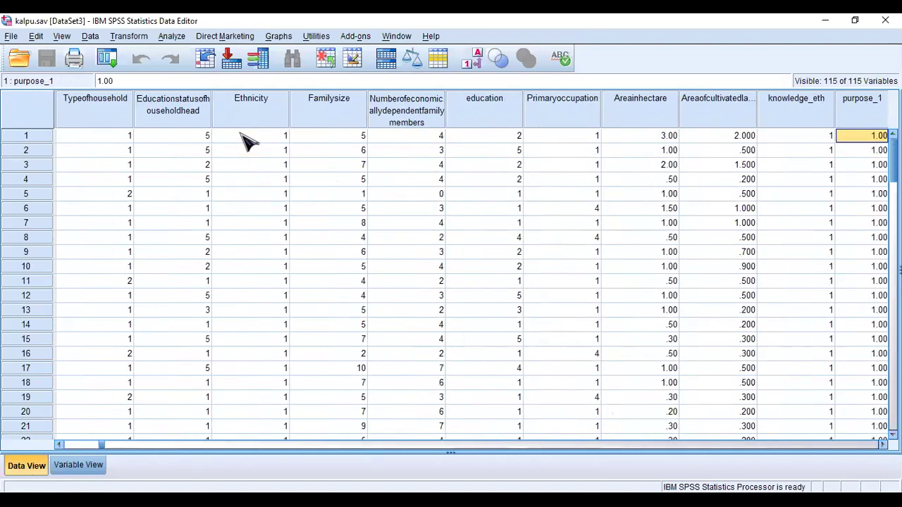
{"action": "key", "text": "Tab"}
{"action": "key", "text": "Tab"}
{"action": "key", "text": "Tab"}
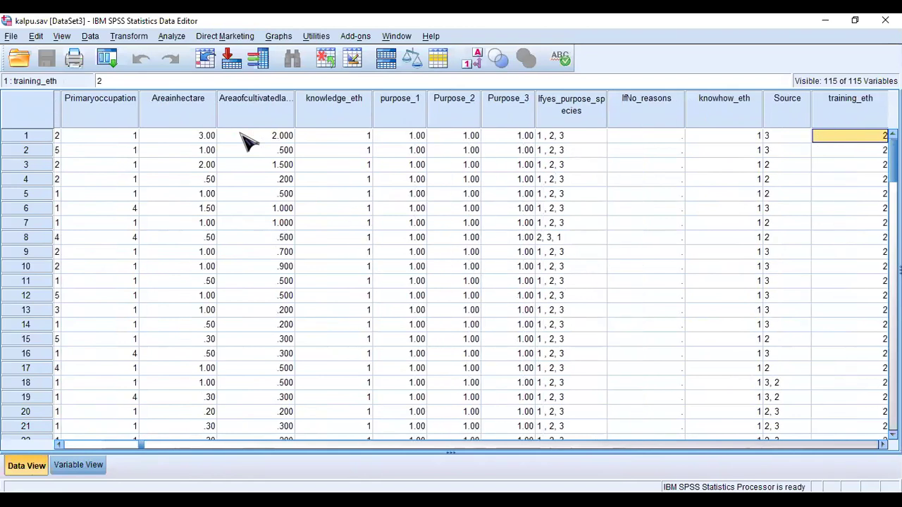
Inspect the multiple-response column Ifyes_purpose_species and the separate purpose_1, Purpose_2 and Purpose_3 columns
{"action": "left_click", "coordinate": [616, 114]}
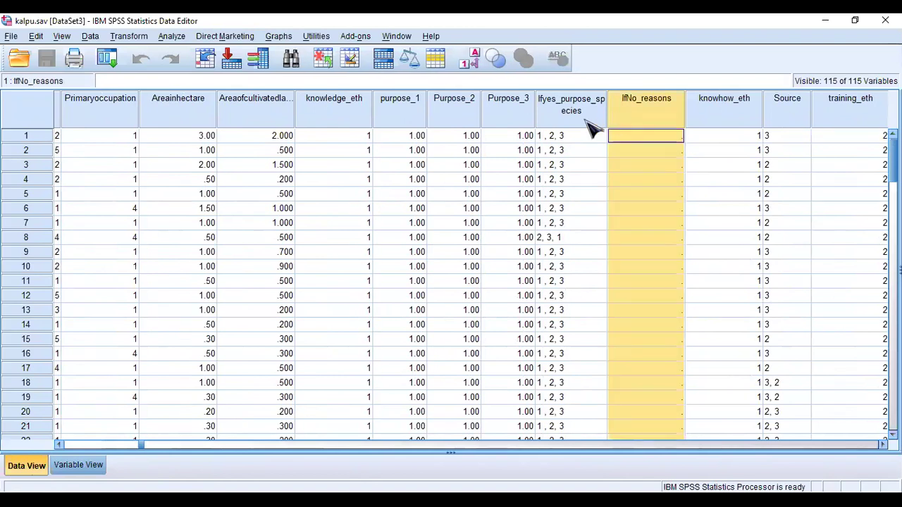
{"action": "left_click", "coordinate": [590, 123]}
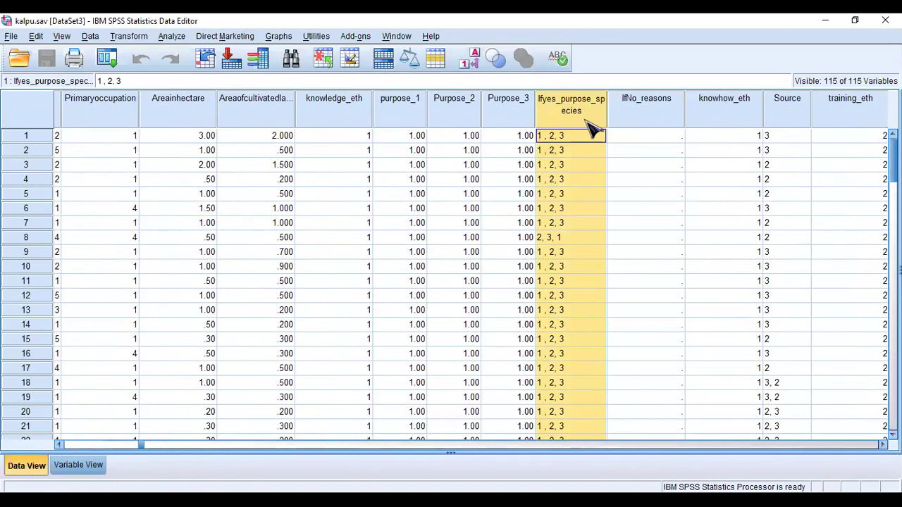
{"action": "left_click", "coordinate": [563, 140]}
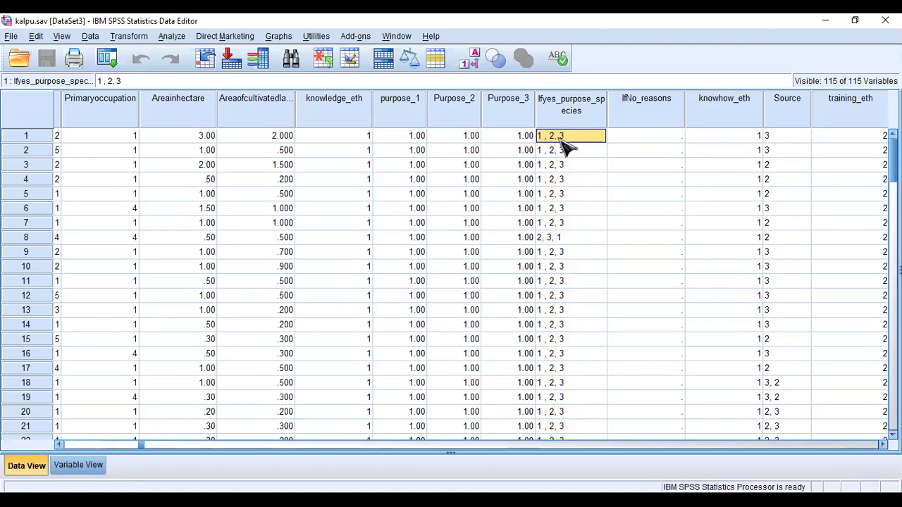
{"action": "left_click", "coordinate": [572, 119]}
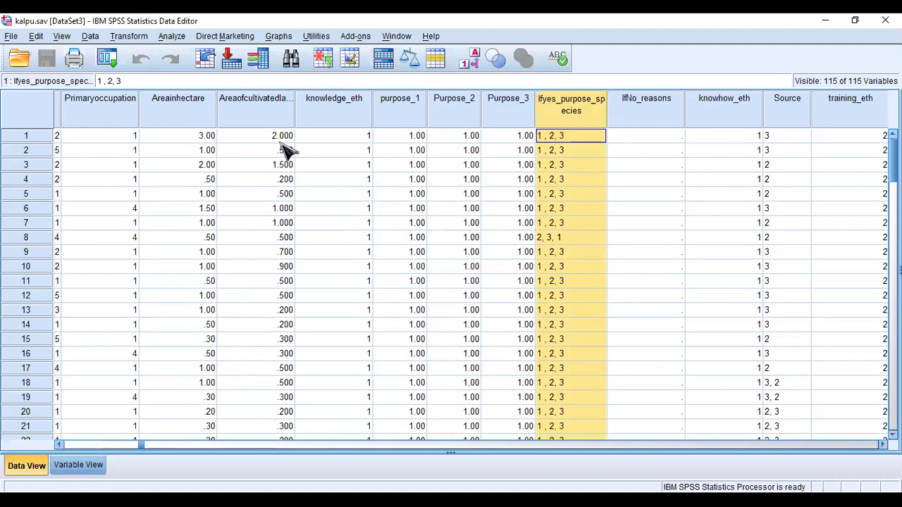
{"action": "left_click", "coordinate": [417, 115]}
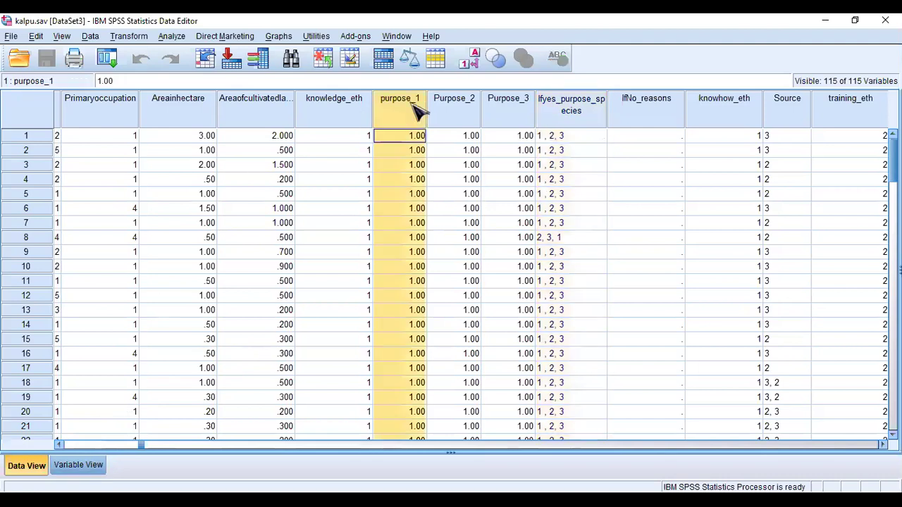
{"action": "left_click", "coordinate": [458, 115], "text": "shift"}
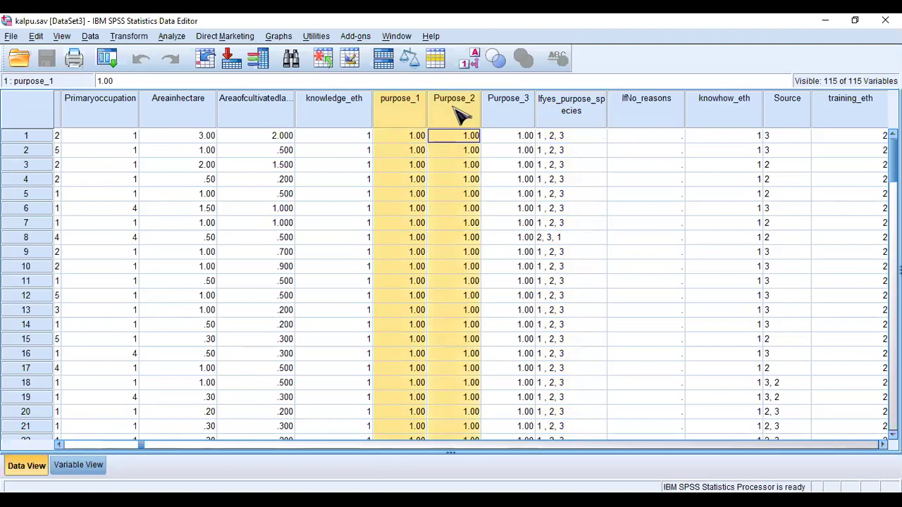
{"action": "left_click", "coordinate": [503, 110], "text": "shift"}
Copy the purpose_1 values for cases 1 to 100
{"action": "left_click", "coordinate": [421, 137]}
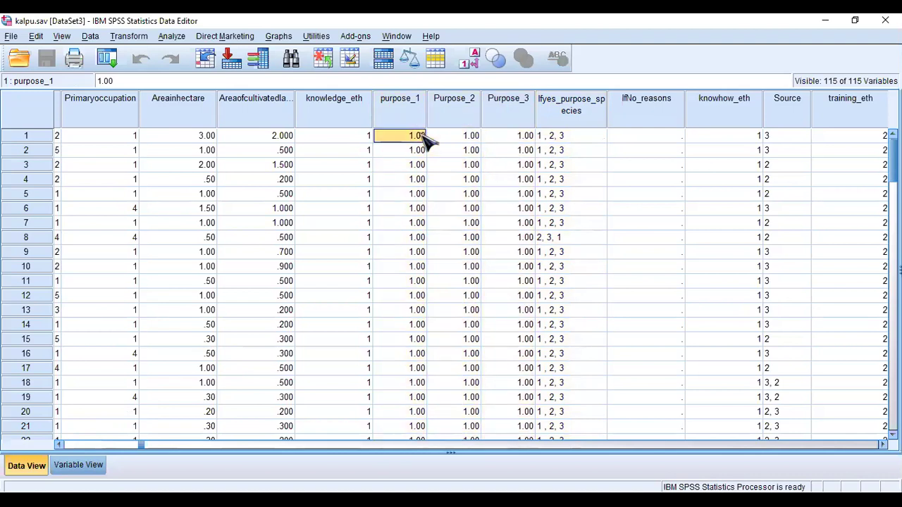
{"action": "key", "text": "ctrl+shift+Down"}
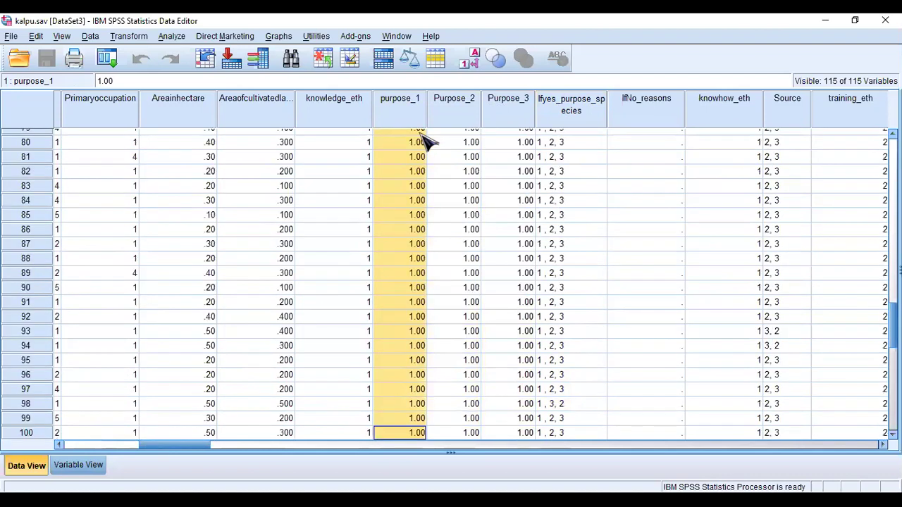
{"action": "right_click", "coordinate": [407, 172]}
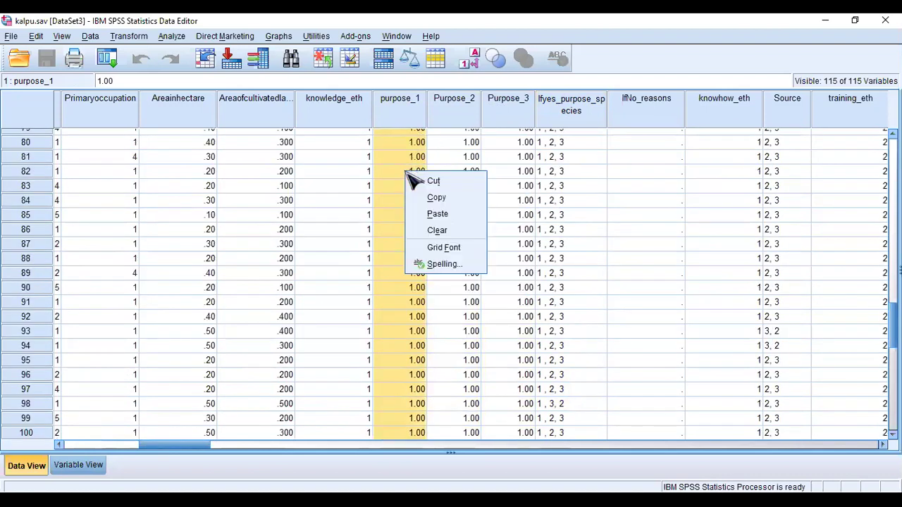
{"action": "left_click", "coordinate": [438, 199]}
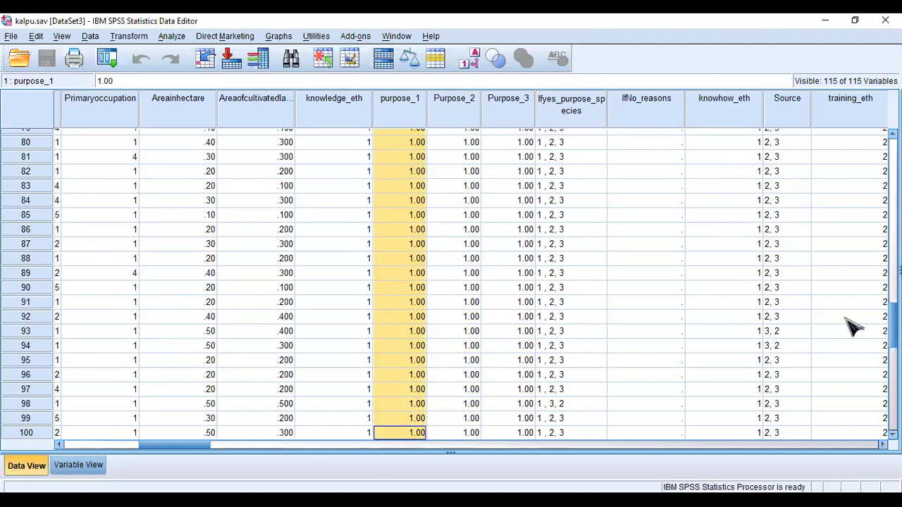
Delete the variables purpose_1, Purpose_2 and Purpose_3 from the dataset
{"action": "scroll", "coordinate": [415, 155], "scroll_direction": "up", "scroll_amount": 20}
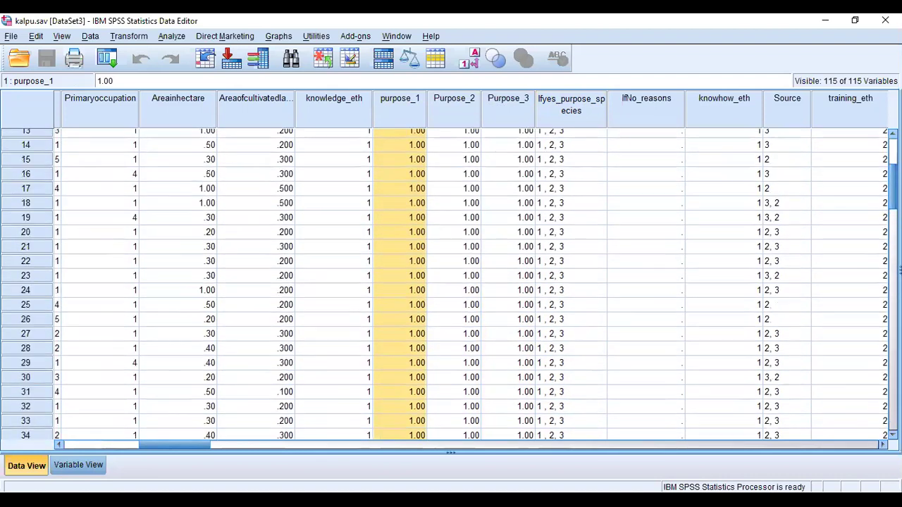
{"action": "right_click", "coordinate": [404, 107]}
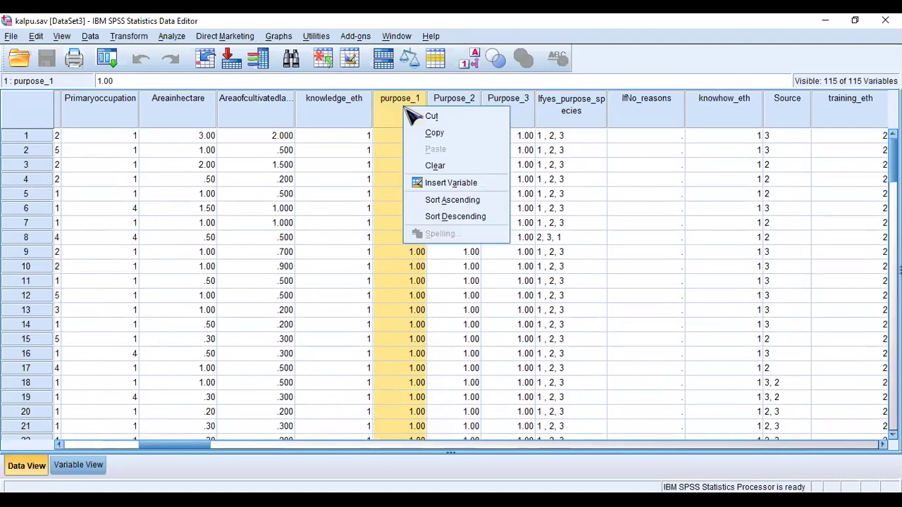
{"action": "left_click", "coordinate": [446, 166]}
{"action": "left_click", "coordinate": [409, 114]}
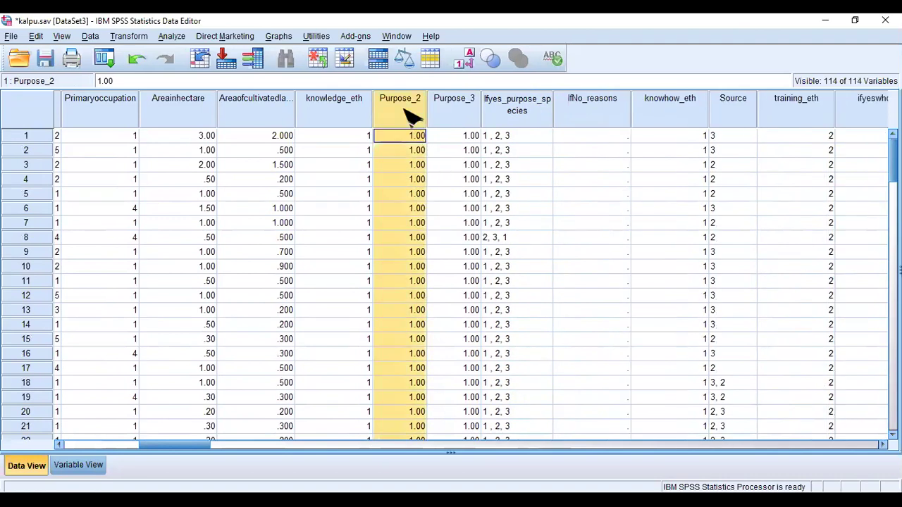
{"action": "right_click", "coordinate": [405, 110]}
{"action": "left_click", "coordinate": [440, 170]}
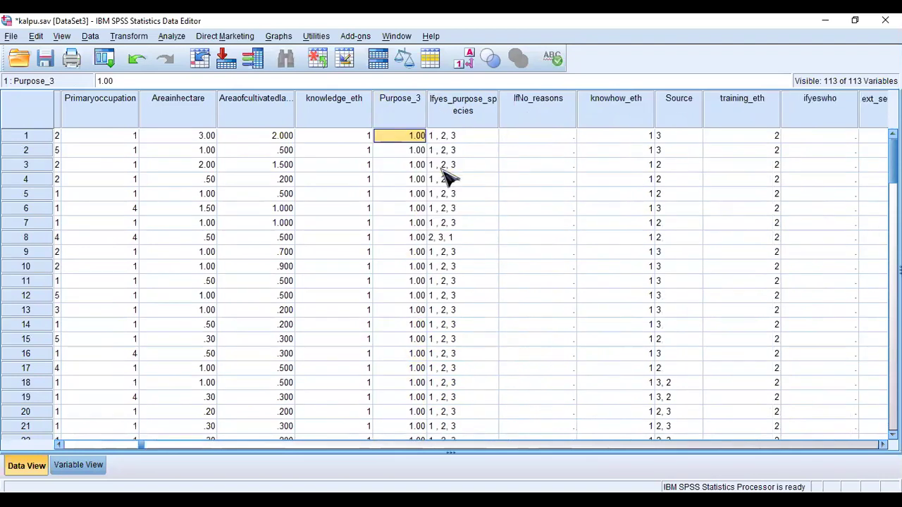
{"action": "left_click", "coordinate": [407, 115]}
{"action": "right_click", "coordinate": [407, 115]}
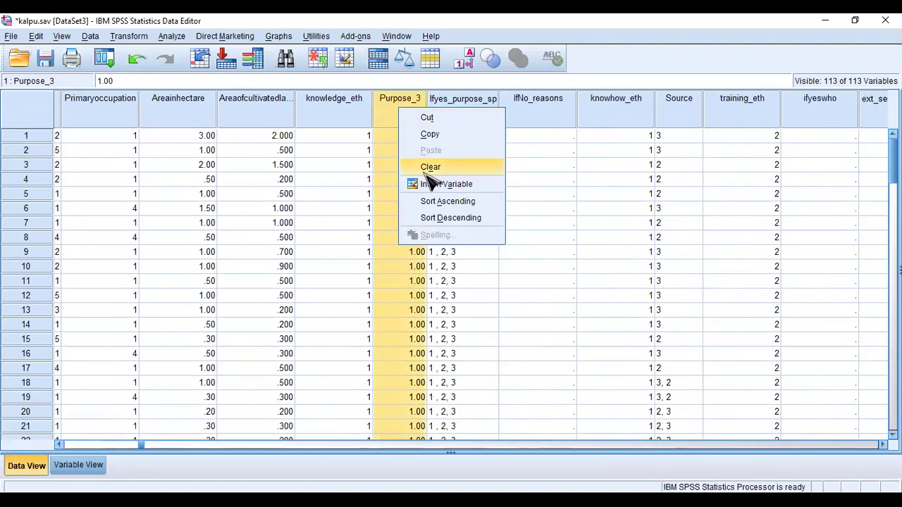
{"action": "left_click", "coordinate": [429, 176]}
Insert three new variables in the variable definitions, directly before Ifyes_purpose_species
{"action": "left_click", "coordinate": [416, 111]}
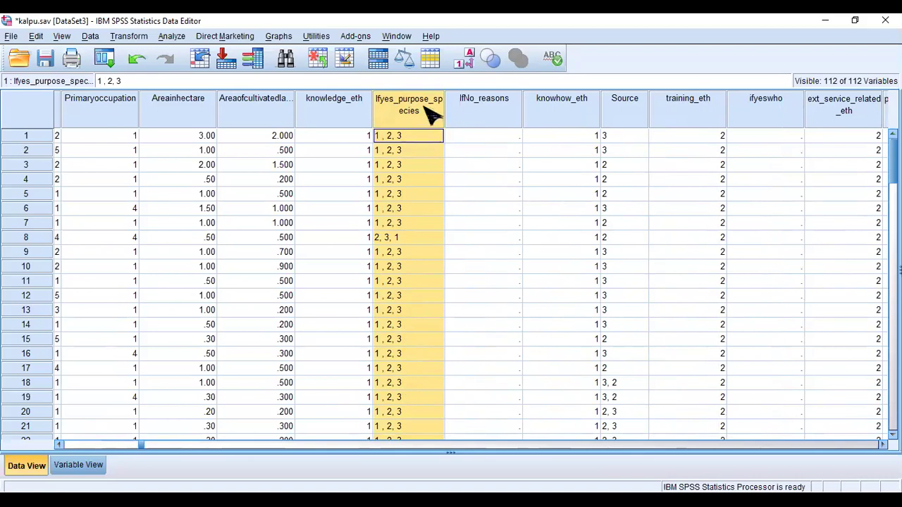
{"action": "left_click", "coordinate": [80, 467]}
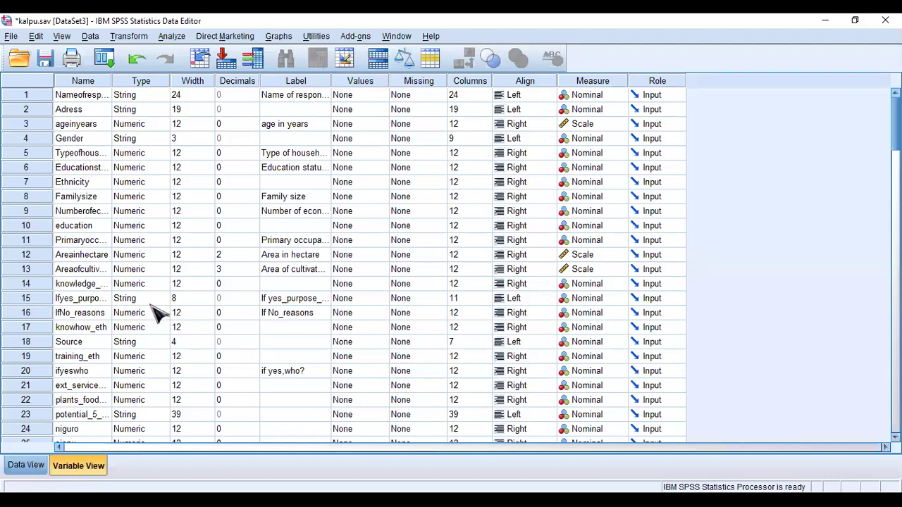
{"action": "left_click", "coordinate": [33, 467]}
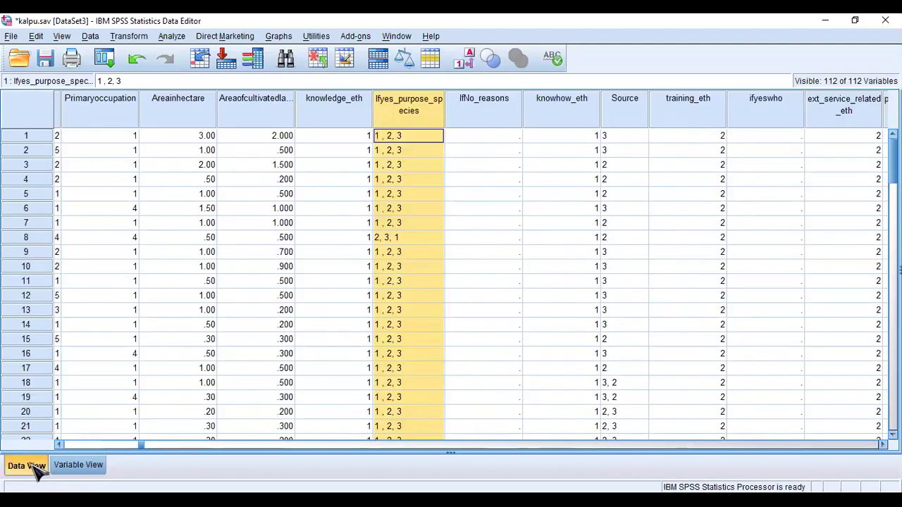
{"action": "left_click", "coordinate": [79, 466]}
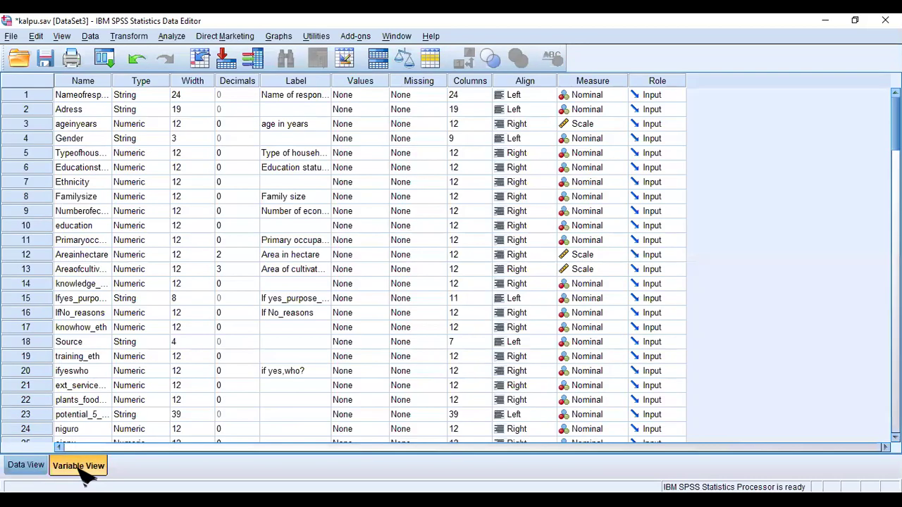
{"action": "left_click", "coordinate": [98, 300]}
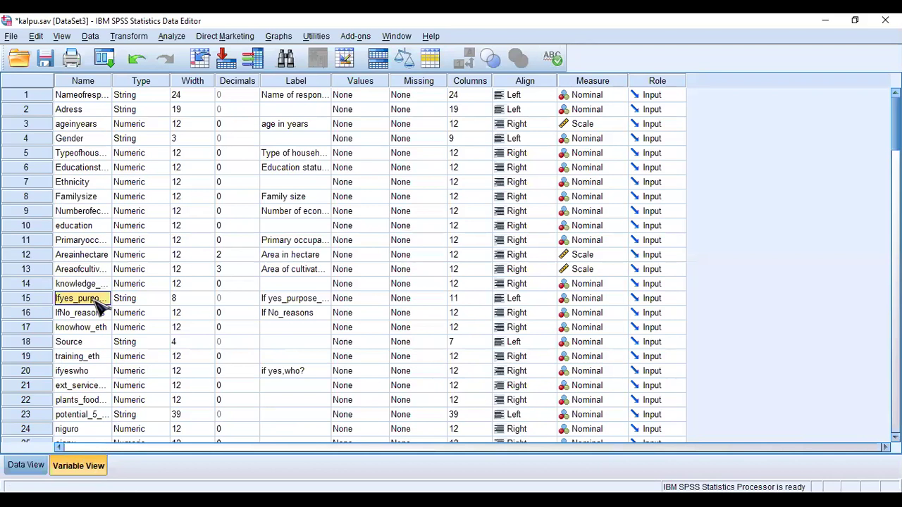
{"action": "left_click", "coordinate": [37, 37]}
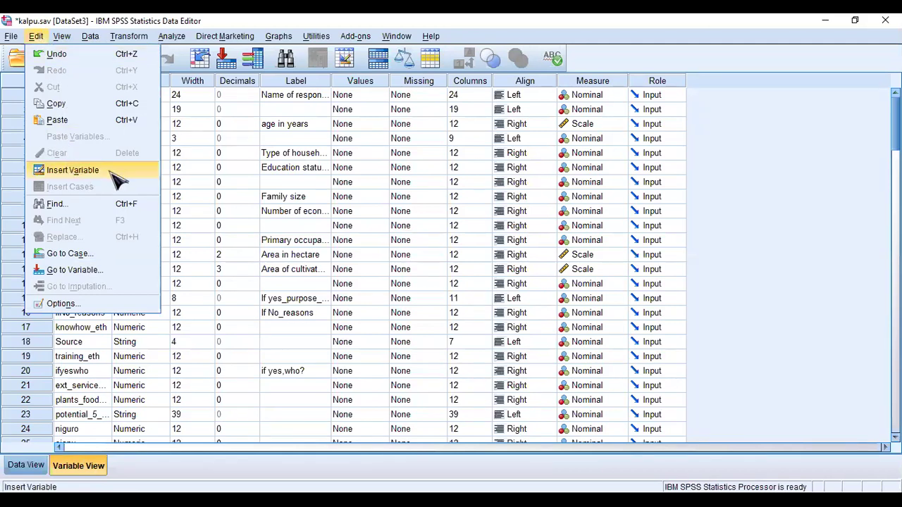
{"action": "left_click", "coordinate": [73, 170]}
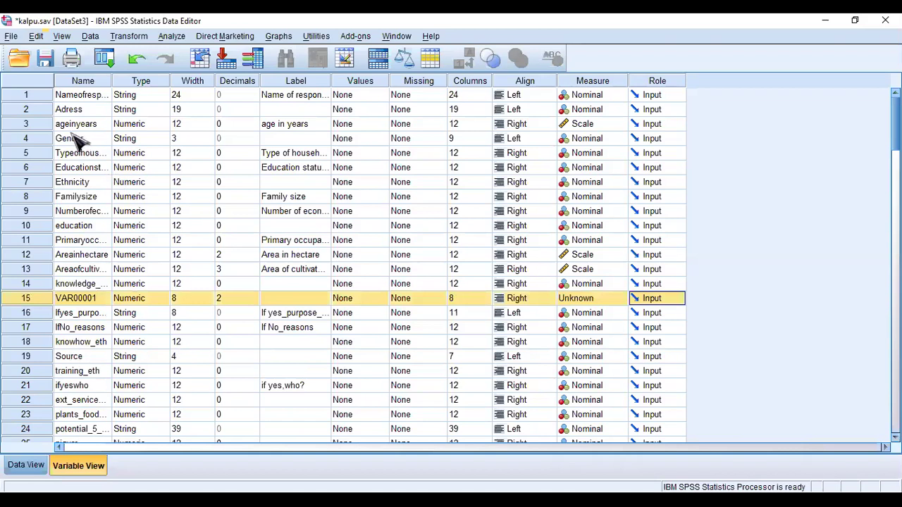
{"action": "left_click", "coordinate": [94, 299]}
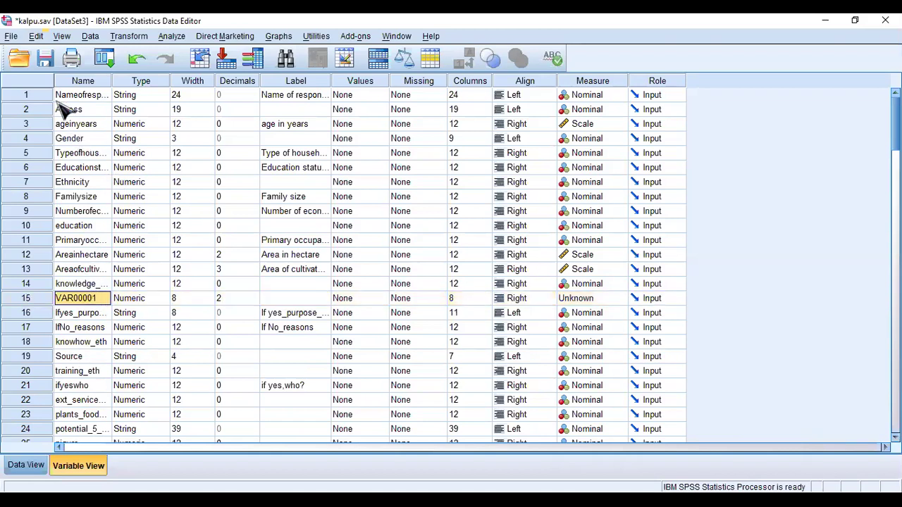
{"action": "left_click", "coordinate": [40, 37]}
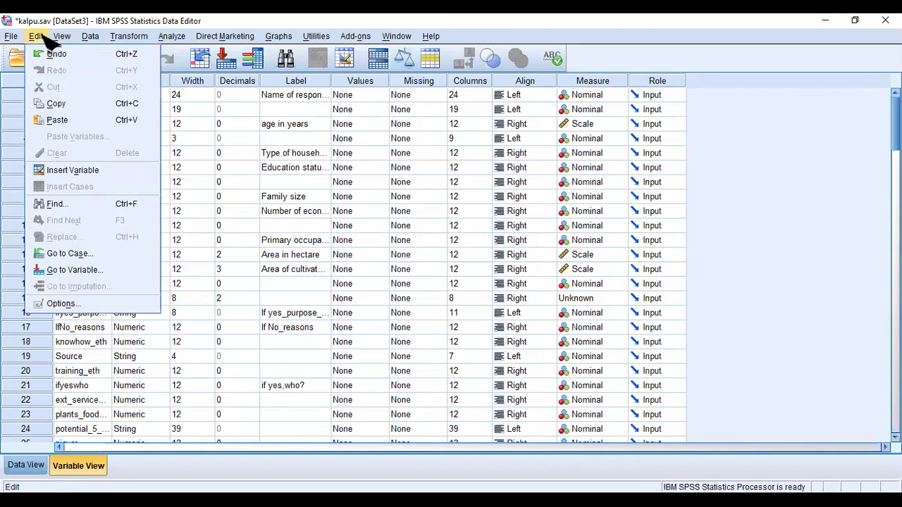
{"action": "left_click", "coordinate": [77, 171]}
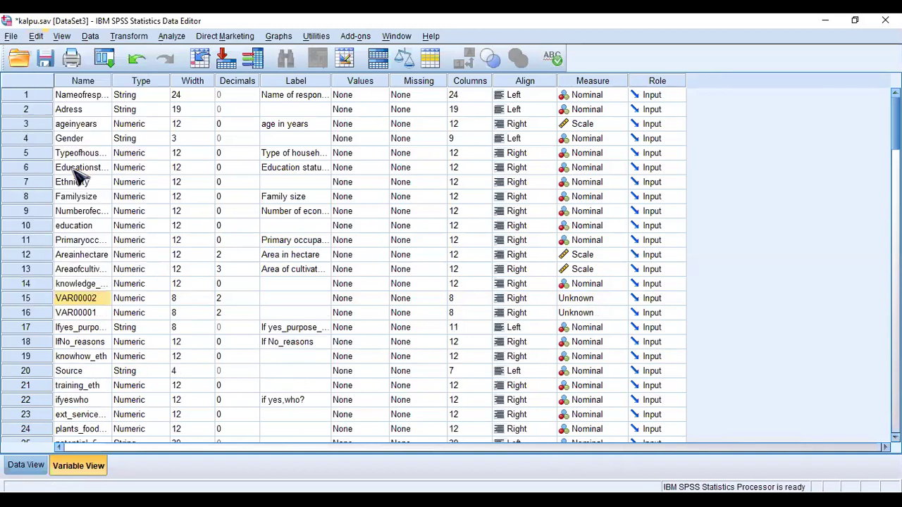
{"action": "left_click", "coordinate": [36, 35]}
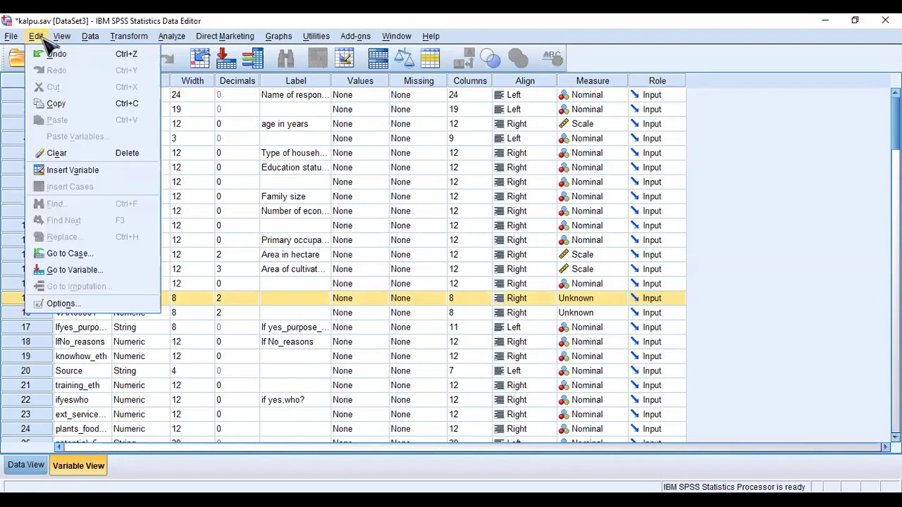
{"action": "left_click", "coordinate": [71, 173]}
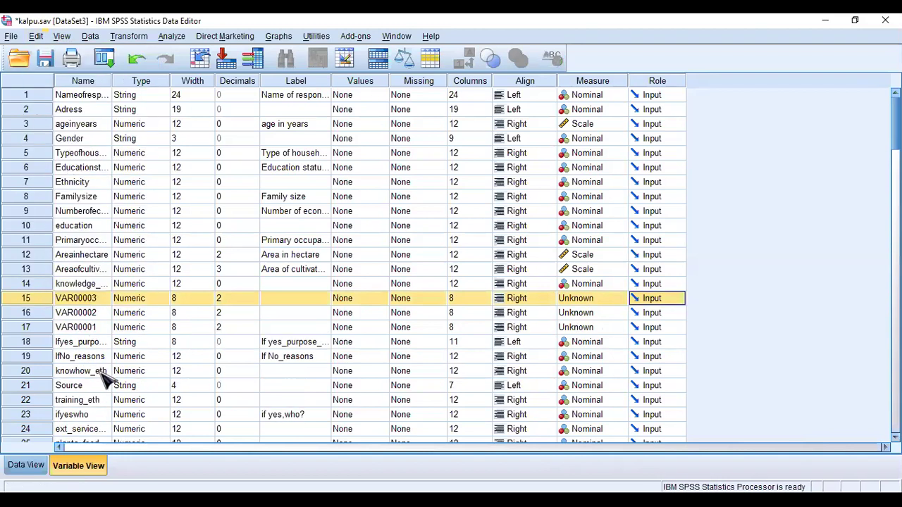
Rename the newly inserted variable in row 15 to purpose_1
{"action": "double_click", "coordinate": [88, 300]}
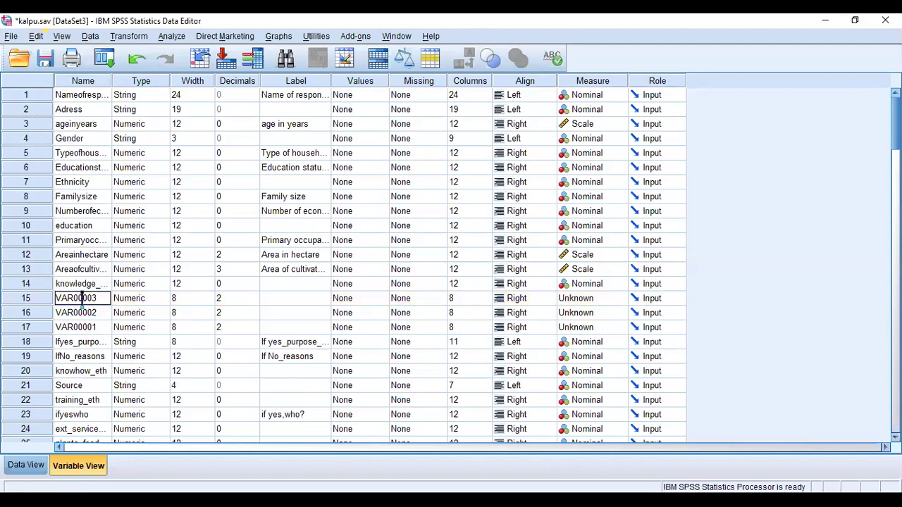
{"action": "left_click_drag", "start_coordinate": [99, 296], "coordinate": [44, 299]}
{"action": "type", "text": "purpose_1"}
Rename the new variables in rows 16 and 17 to purpose_2 and purpose_3
{"action": "left_click", "coordinate": [75, 316]}
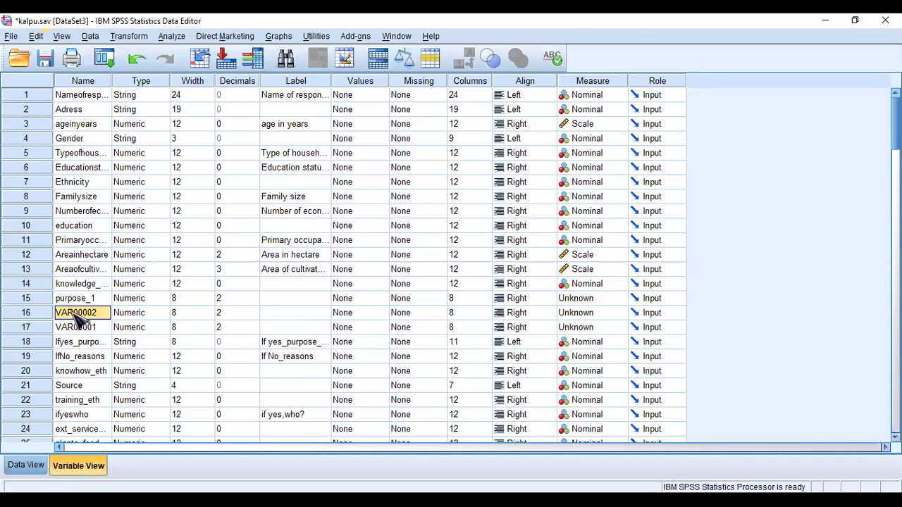
{"action": "type", "text": "purpose"}
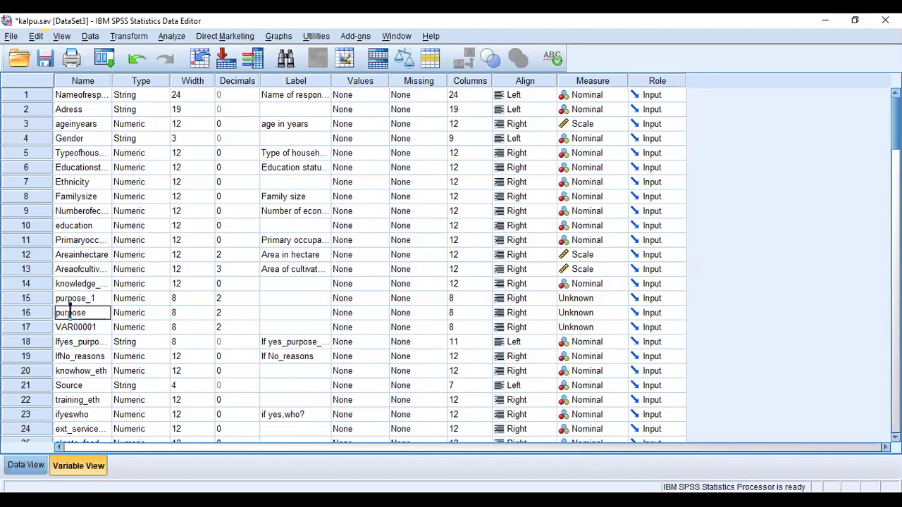
{"action": "type", "text": "_2"}
{"action": "key", "text": "Return"}
{"action": "type", "text": "p"}
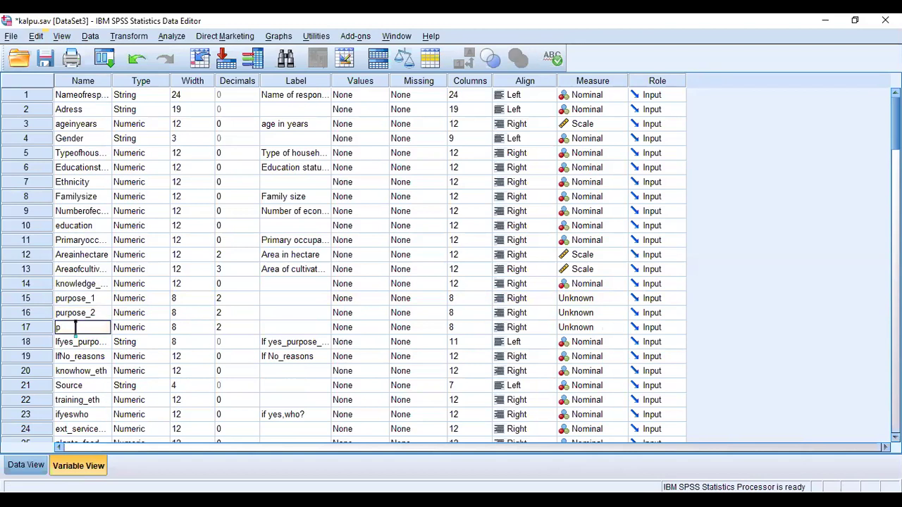
{"action": "type", "text": "urpose_3"}
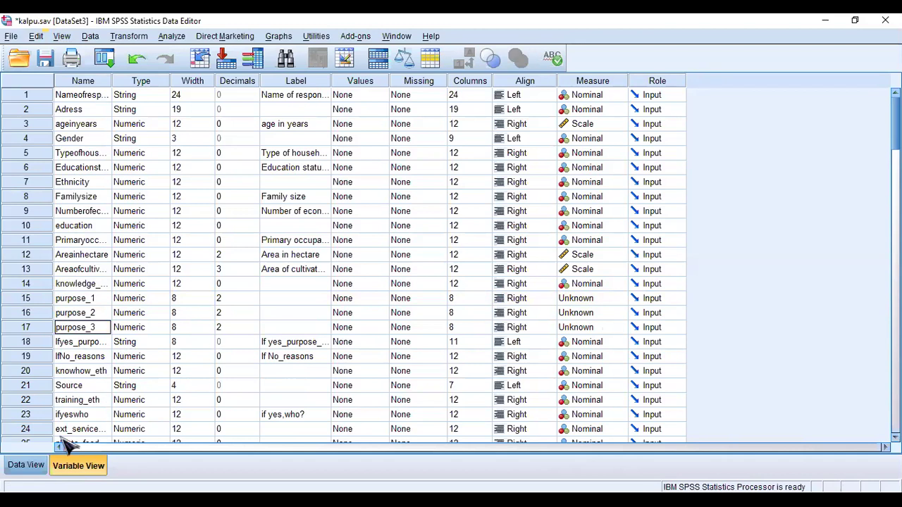
Enter the value 1 for case 1 in purpose_1, purpose_2 and purpose_3 in the data grid
{"action": "left_click", "coordinate": [21, 467]}
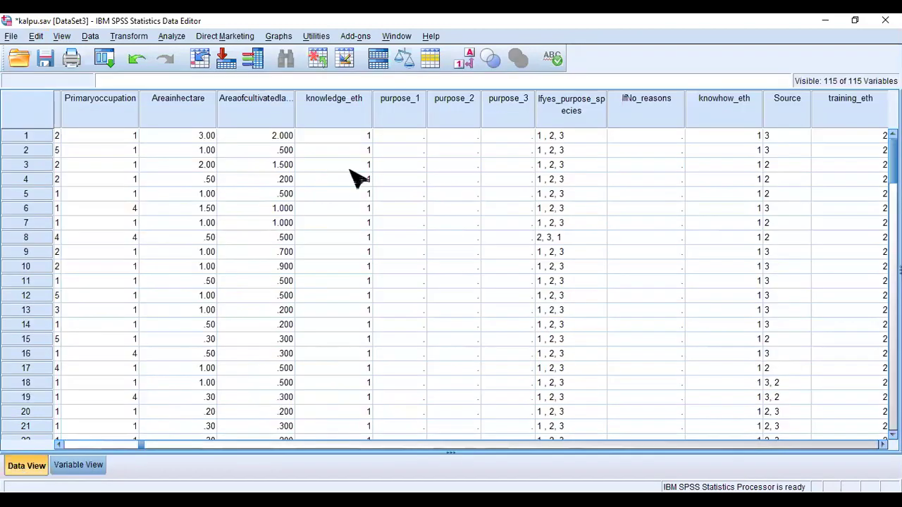
{"action": "left_click", "coordinate": [396, 138]}
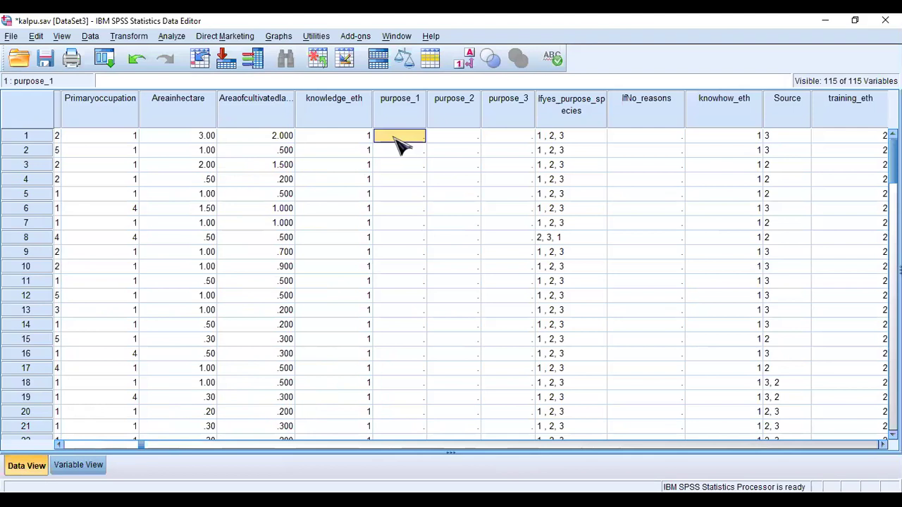
{"action": "left_click", "coordinate": [569, 136]}
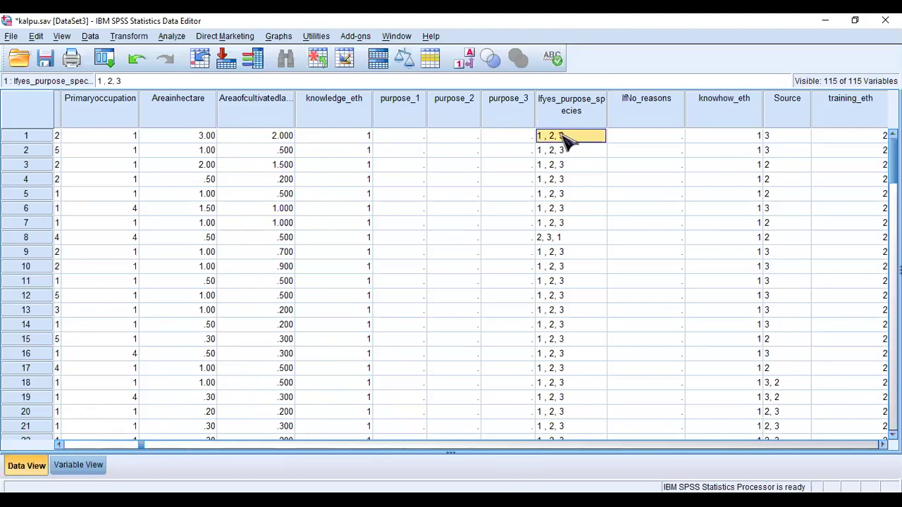
{"action": "left_click", "coordinate": [399, 138]}
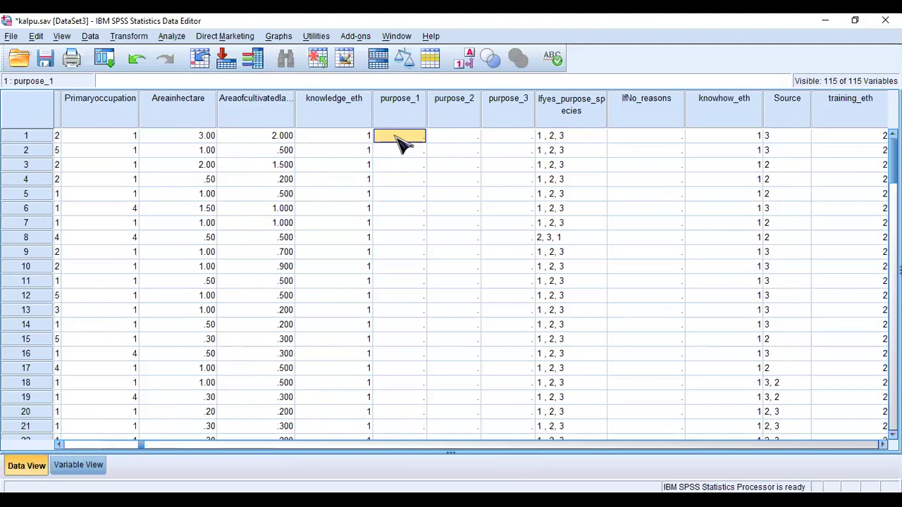
{"action": "type", "text": "1"}
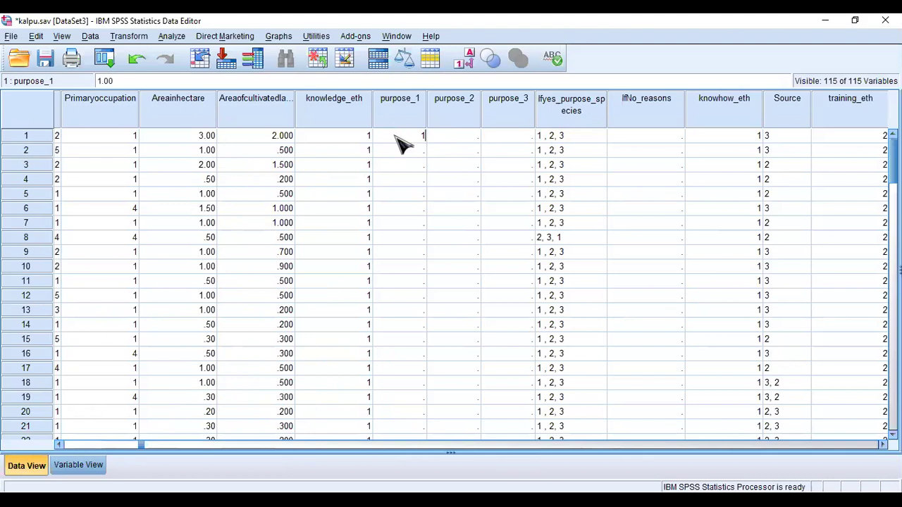
{"action": "key", "text": "Tab"}
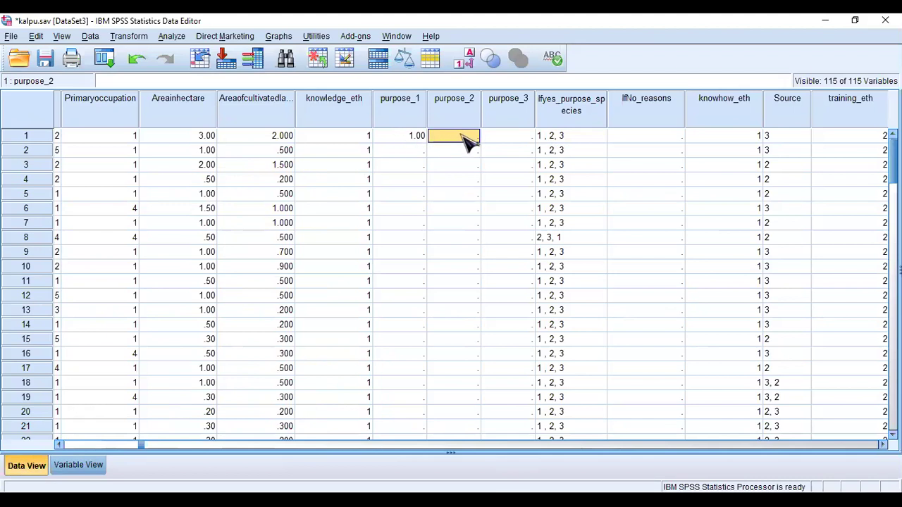
{"action": "type", "text": "1"}
{"action": "left_click", "coordinate": [505, 139]}
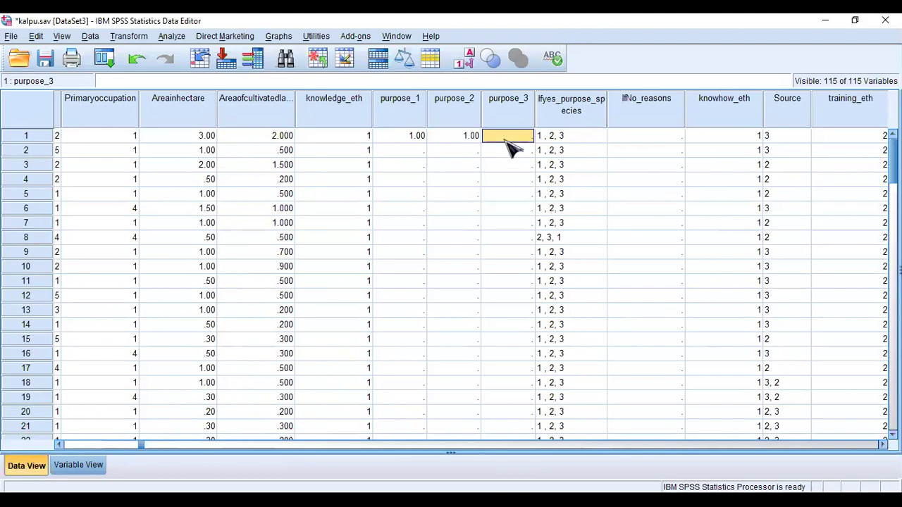
{"action": "type", "text": "1"}
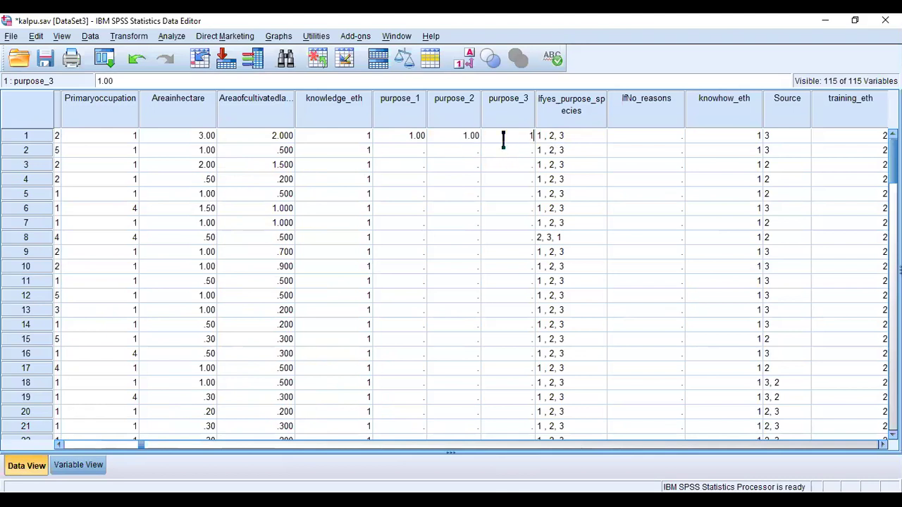
{"action": "left_click", "coordinate": [615, 241]}
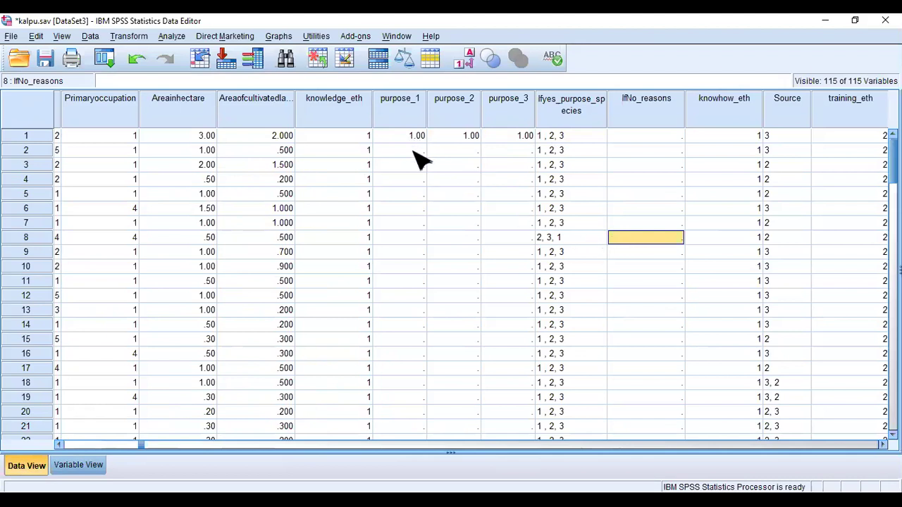
Paste the copied 1.00 values into purpose_1 for cases 1 to 100
{"action": "mouse_move", "coordinate": [893, 160]}
{"action": "left_mouse_down"}
{"action": "mouse_move", "coordinate": [882, 369]}
{"action": "mouse_move", "coordinate": [867, 258]}
{"action": "mouse_move", "coordinate": [882, 147]}
{"action": "left_mouse_up"}
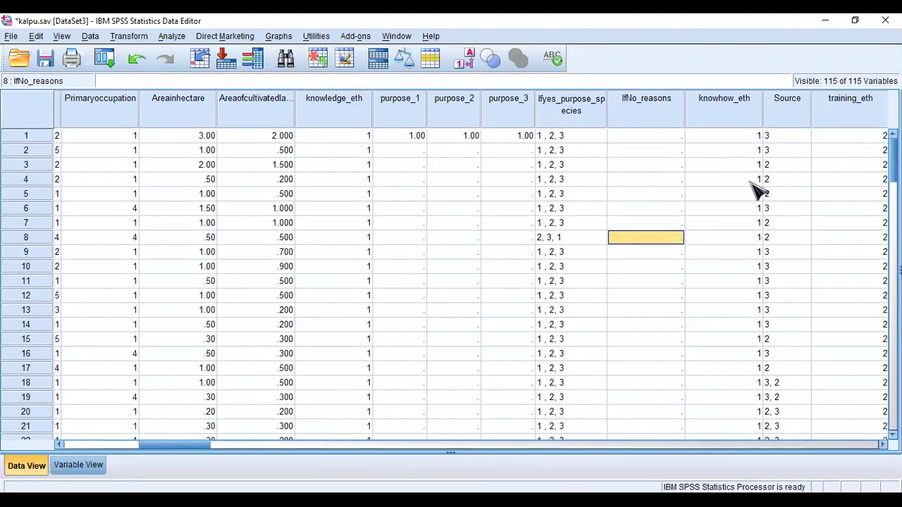
{"action": "left_click_drag", "start_coordinate": [403, 136], "coordinate": [400, 315]}
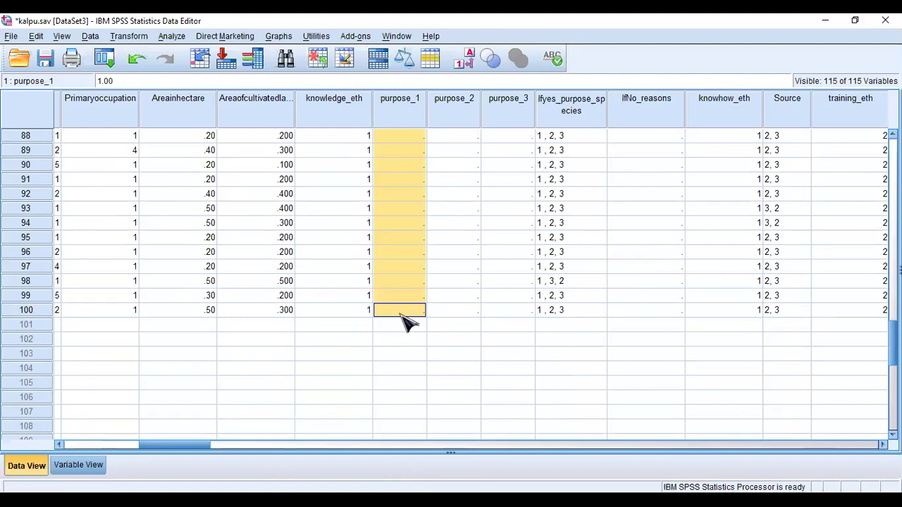
{"action": "right_click", "coordinate": [398, 237]}
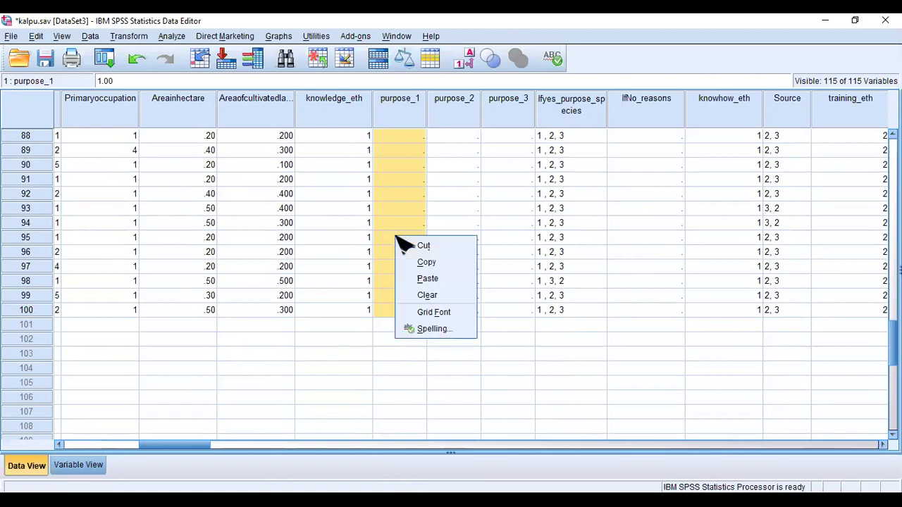
{"action": "left_click", "coordinate": [428, 279]}
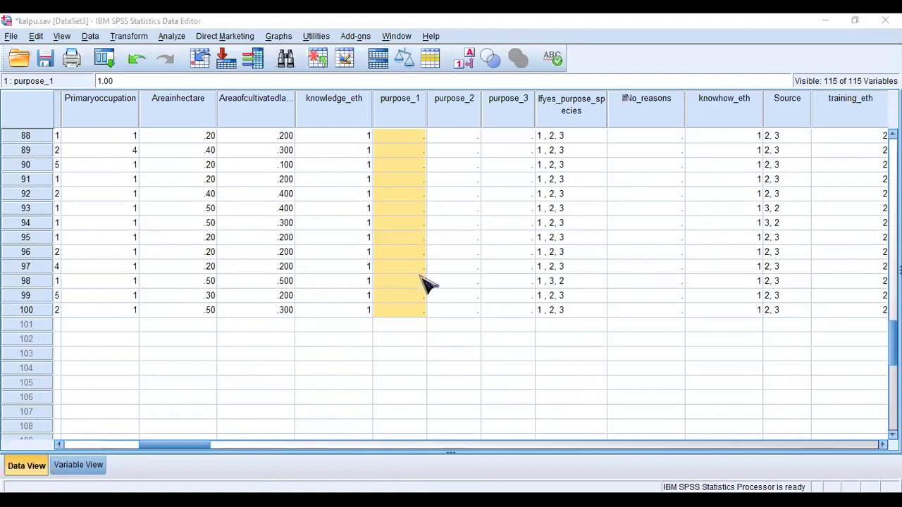
{"action": "right_click", "coordinate": [414, 177]}
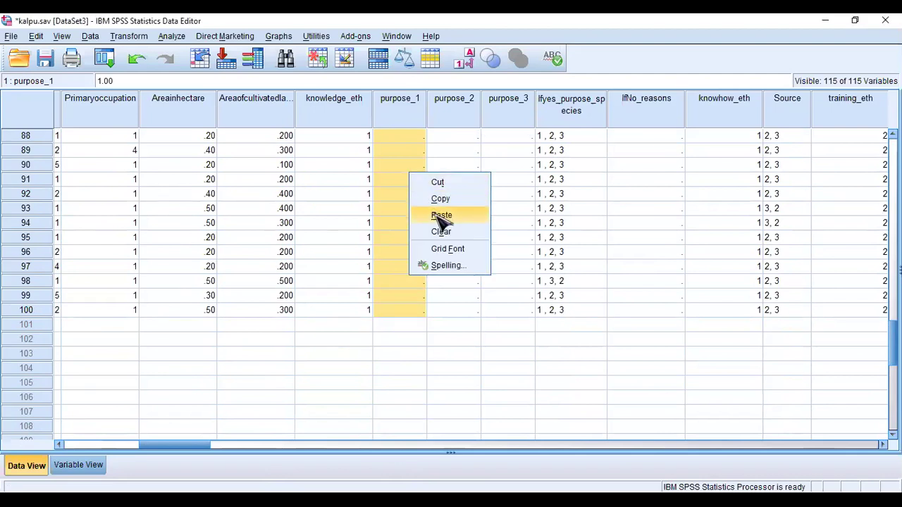
{"action": "left_click", "coordinate": [440, 215]}
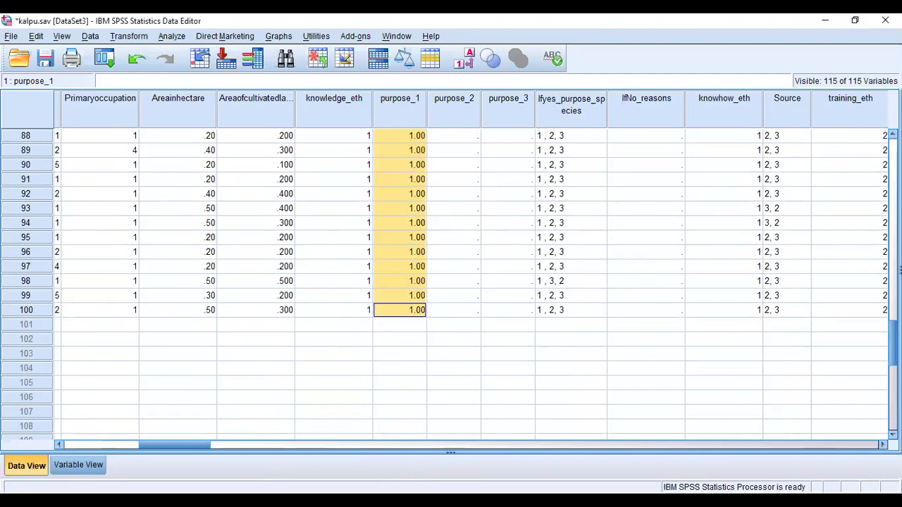
Paste the copied 1.00 values into purpose_2 for cases 1 to 100
{"action": "scroll", "coordinate": [451, 282], "scroll_direction": "up", "scroll_amount": 20}
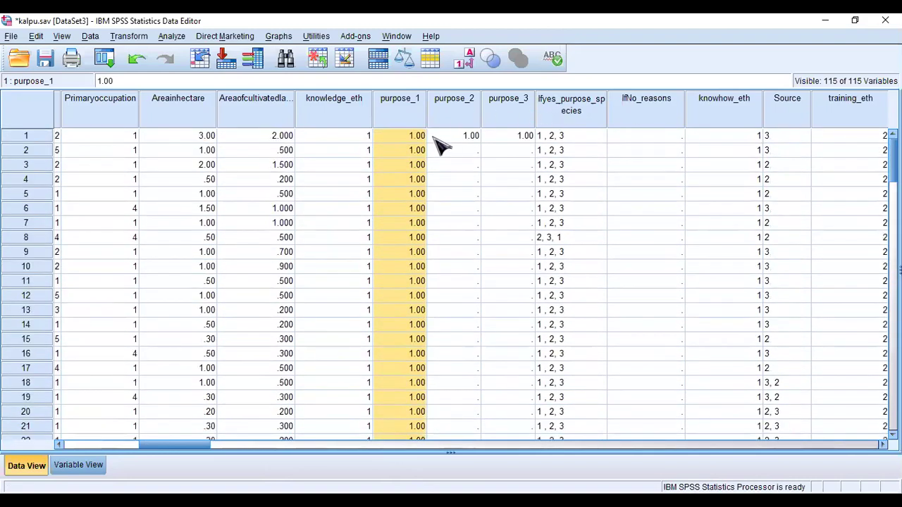
{"action": "left_click_drag", "start_coordinate": [452, 138], "coordinate": [474, 493]}
{"action": "left_click_drag", "start_coordinate": [482, 296], "coordinate": [462, 150]}
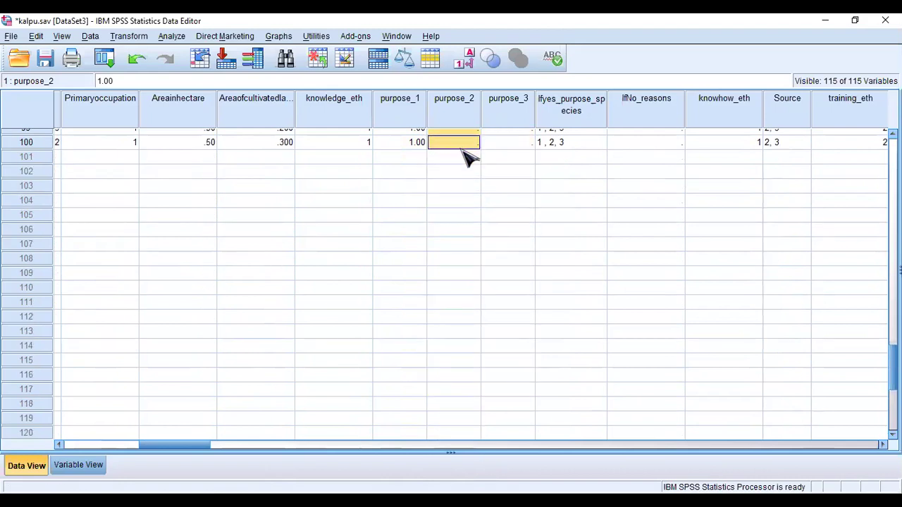
{"action": "right_click", "coordinate": [458, 145]}
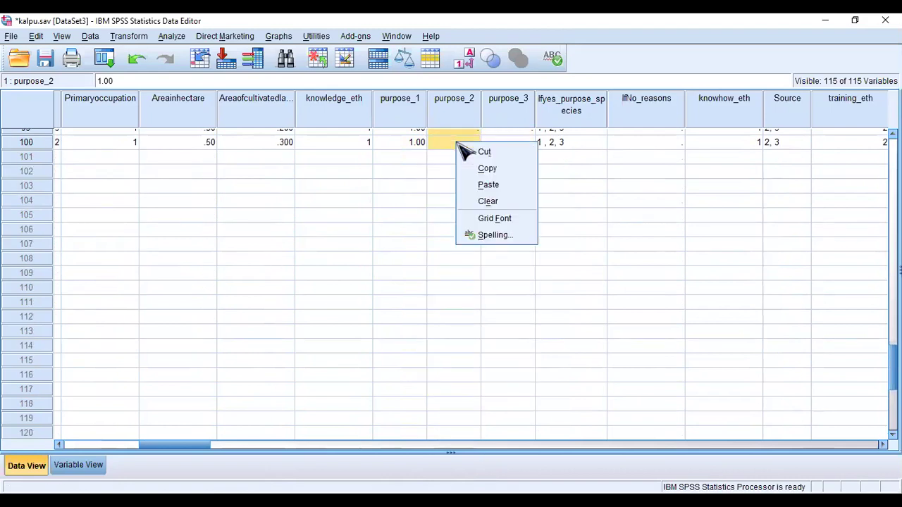
{"action": "left_click", "coordinate": [487, 185]}
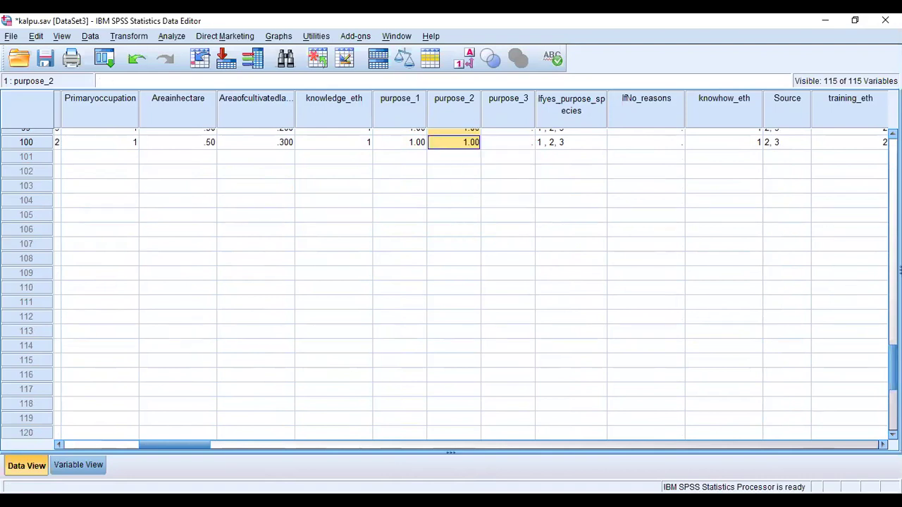
Paste the copied 1.00 values into purpose_3 for cases 1 to 100
{"action": "left_click_drag", "start_coordinate": [893, 368], "coordinate": [893, 157]}
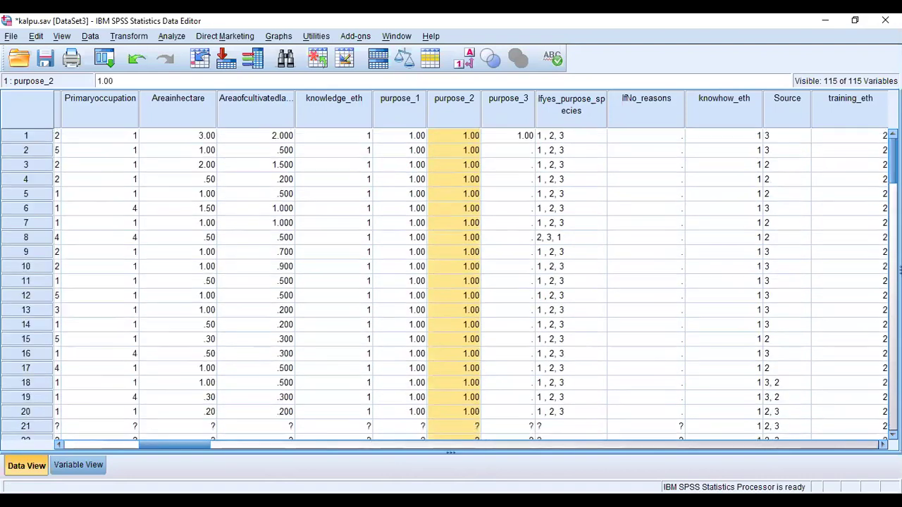
{"action": "left_click_drag", "start_coordinate": [507, 135], "coordinate": [516, 184]}
{"action": "right_click", "coordinate": [517, 184]}
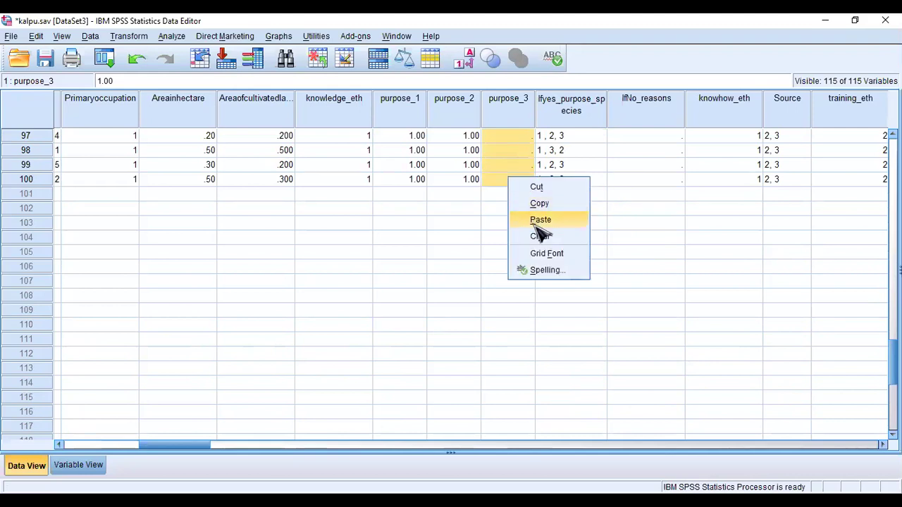
{"action": "left_click", "coordinate": [534, 220]}
{"action": "left_click_drag", "start_coordinate": [893, 363], "coordinate": [893, 160]}
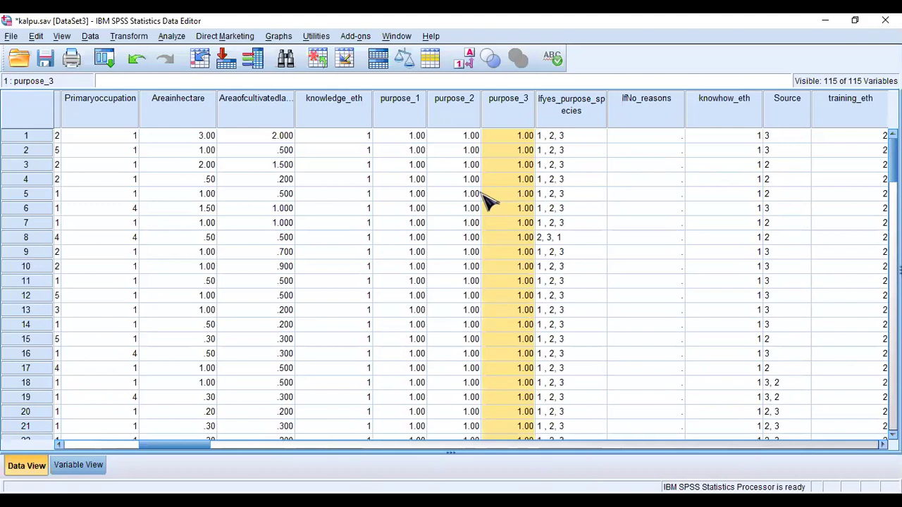
Shorten case 1's Ifyes_purpose_species entry to "1 , 2" and set its purpose_3 value to 0
{"action": "left_click", "coordinate": [417, 141]}
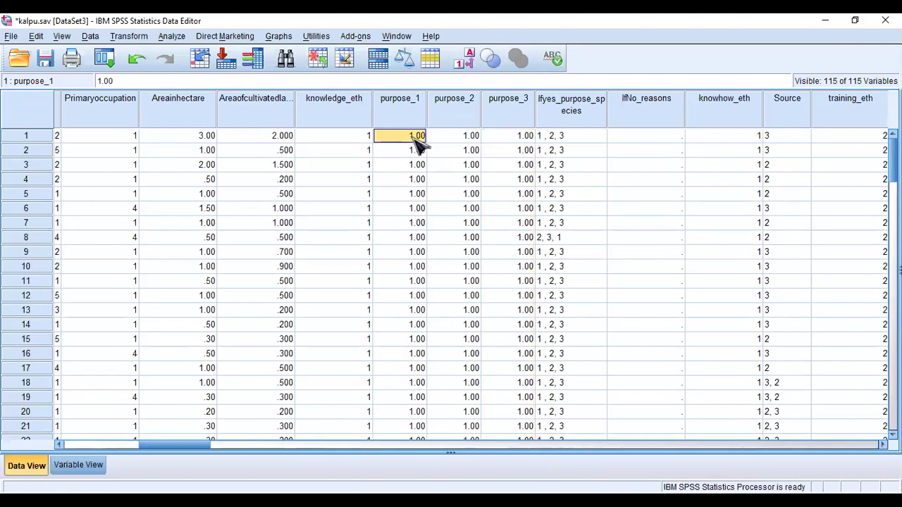
{"action": "left_click", "coordinate": [527, 140]}
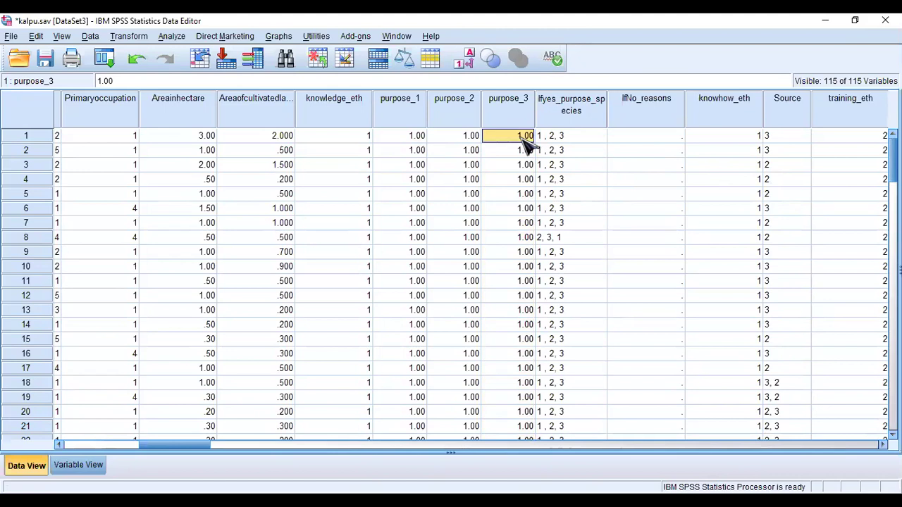
{"action": "left_click", "coordinate": [576, 140]}
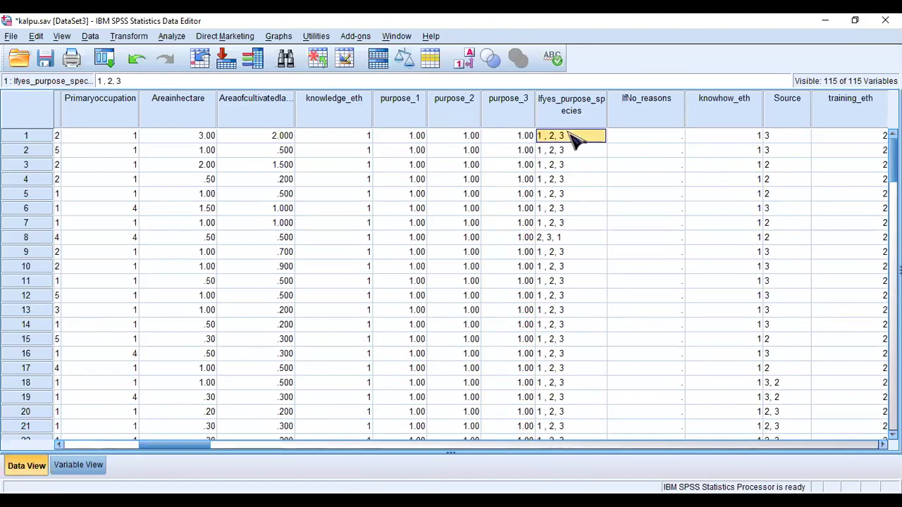
{"action": "double_click", "coordinate": [569, 137]}
{"action": "key", "text": "BackSpace"}
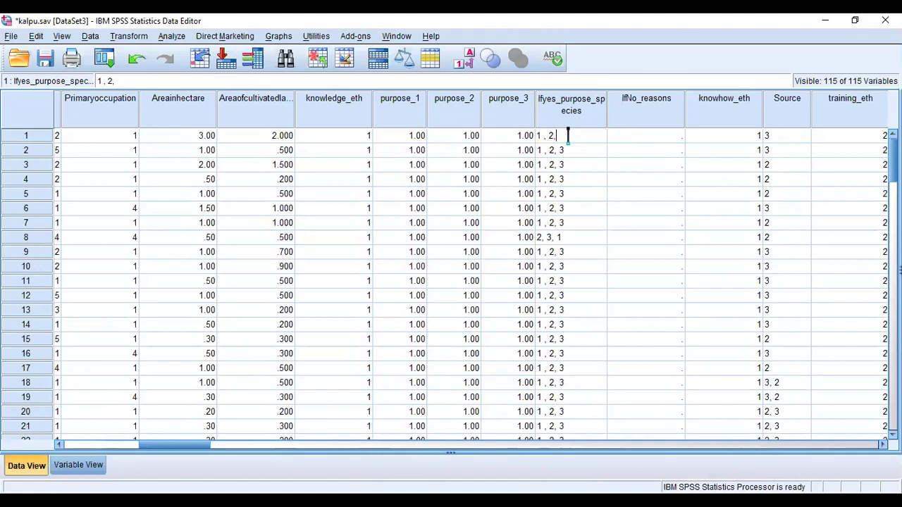
{"action": "left_click", "coordinate": [531, 139]}
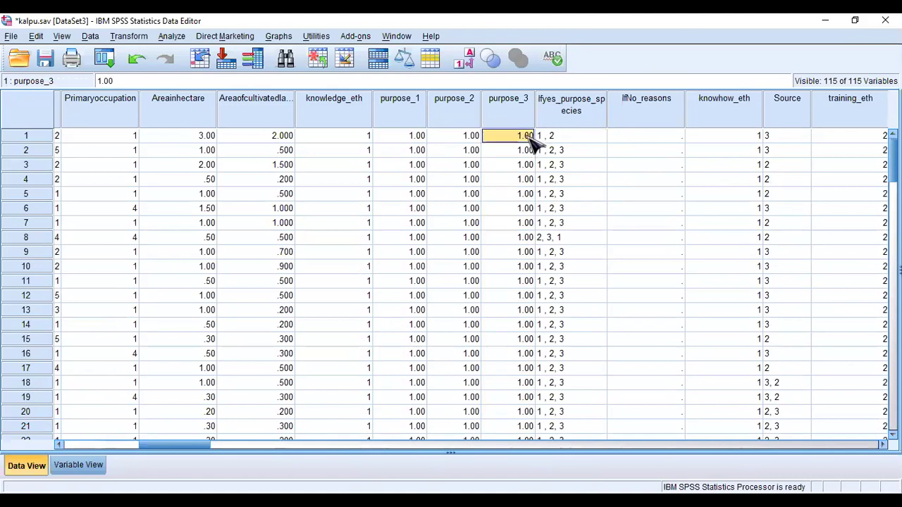
{"action": "key", "text": "Return"}
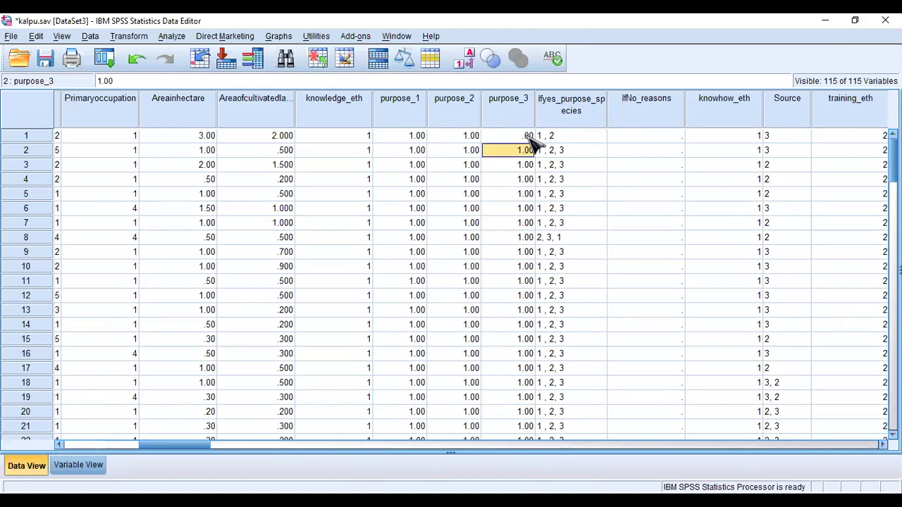
Set case 1's purpose_3 value to 1 and change its Ifyes_purpose_species entry to "1 , 2,3"
{"action": "left_click", "coordinate": [531, 139]}
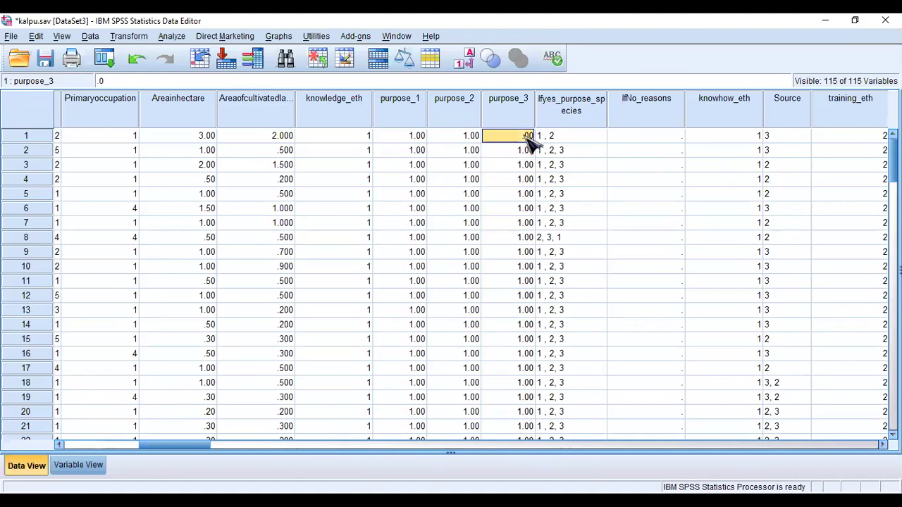
{"action": "left_click", "coordinate": [570, 138]}
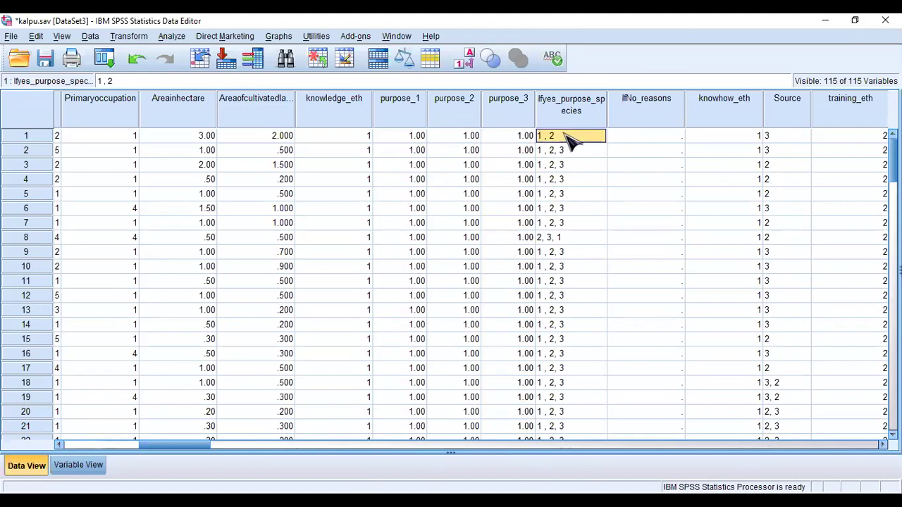
{"action": "double_click", "coordinate": [556, 136]}
{"action": "type", "text": ","}
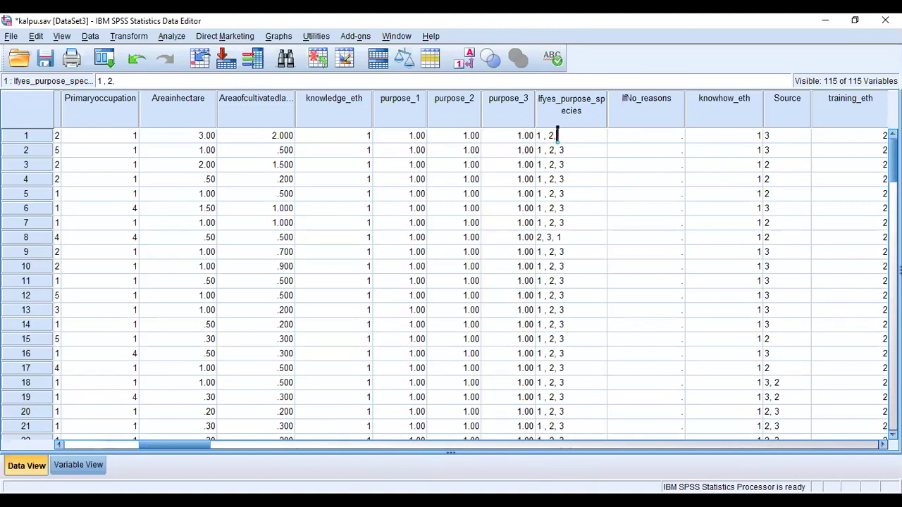
{"action": "type", "text": "3"}
{"action": "left_click", "coordinate": [603, 198]}
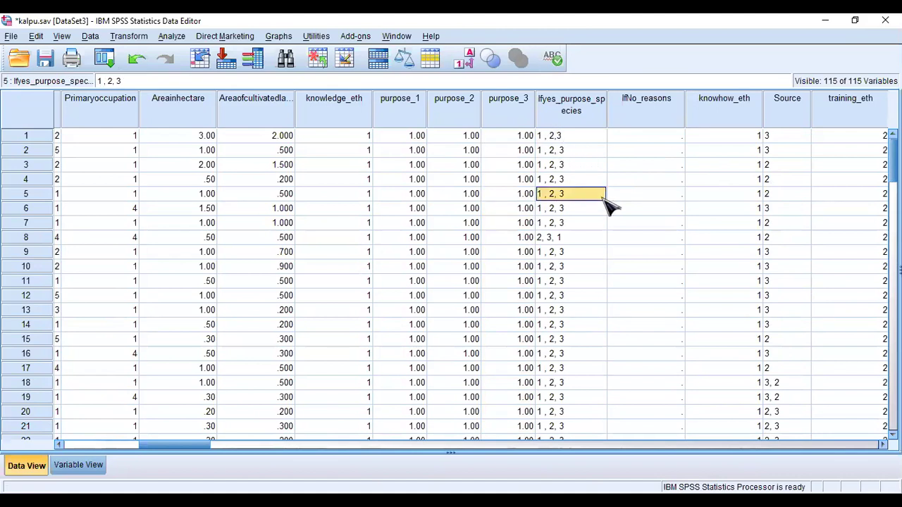
Examine the species lists in potential_5_food_sps from case 1 through case 31
{"action": "left_click", "coordinate": [879, 445]}
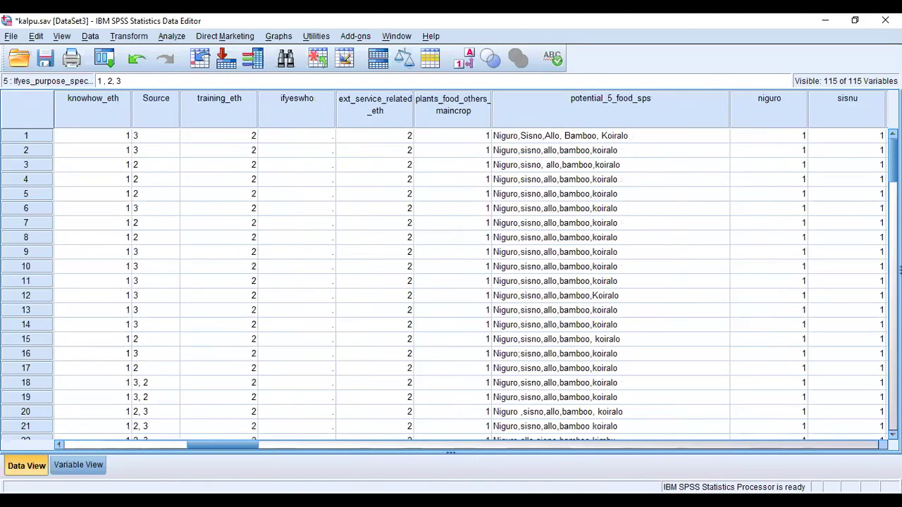
{"action": "left_click", "coordinate": [878, 444]}
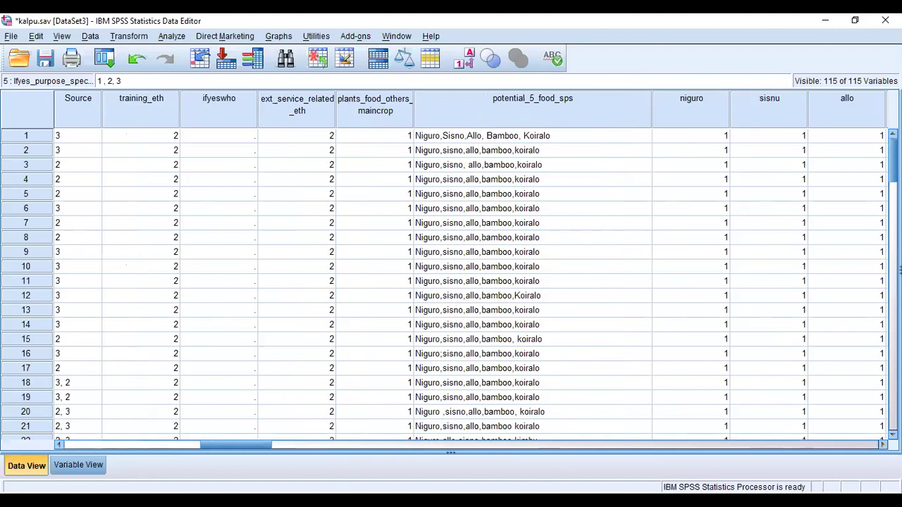
{"action": "left_click", "coordinate": [534, 297]}
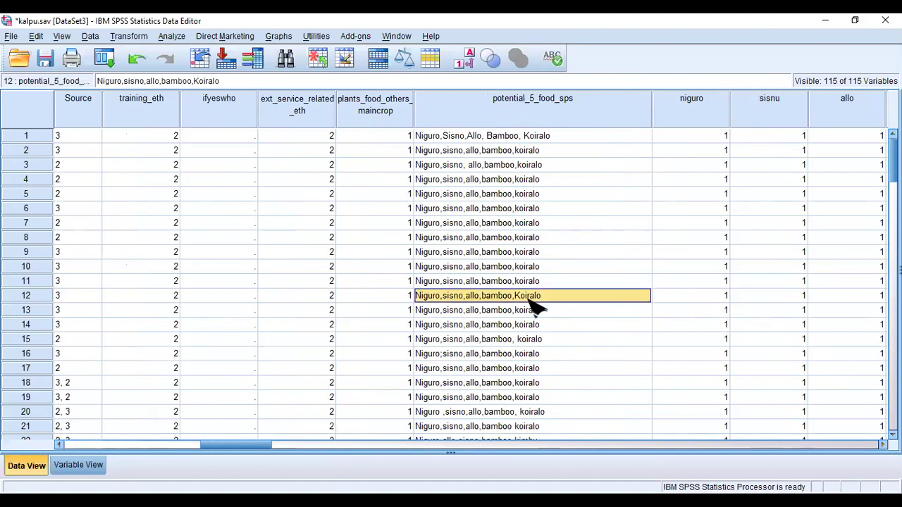
{"action": "key", "text": "Down"}
{"action": "key", "text": "Down"}
{"action": "key", "text": "Down"}
{"action": "key", "text": "Down"}
{"action": "key", "text": "Down"}
{"action": "key", "text": "Down"}
{"action": "key", "text": "Down"}
{"action": "key", "text": "Down"}
{"action": "key", "text": "Down"}
{"action": "key", "text": "Down"}
{"action": "key", "text": "Down"}
{"action": "key", "text": "Down"}
{"action": "key", "text": "Down"}
{"action": "key", "text": "Down"}
{"action": "key", "text": "Down"}
{"action": "key", "text": "Down"}
{"action": "key", "text": "Down"}
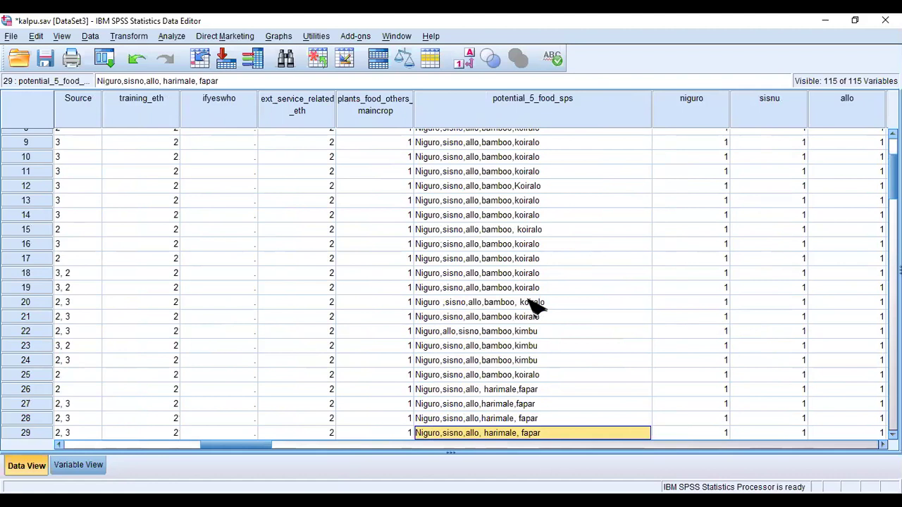
{"action": "key", "text": "Down"}
{"action": "key", "text": "Down"}
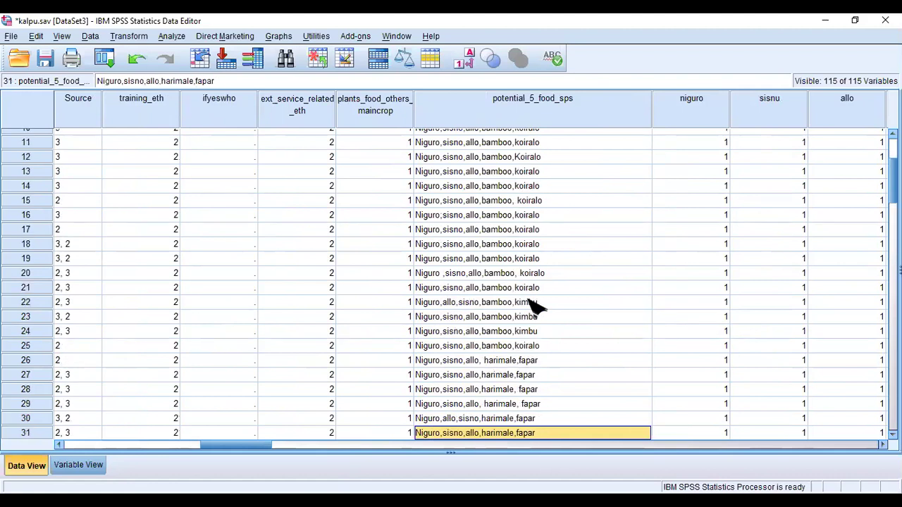
{"action": "key", "text": "Up"}
{"action": "key", "text": "Up"}
{"action": "key", "text": "Up"}
{"action": "key", "text": "Up"}
{"action": "key", "text": "Up"}
{"action": "key", "text": "Up"}
{"action": "key", "text": "Up"}
{"action": "key", "text": "Up"}
{"action": "key", "text": "Up"}
{"action": "key", "text": "Up"}
{"action": "key", "text": "Up"}
{"action": "key", "text": "Up"}
{"action": "key", "text": "Up"}
{"action": "key", "text": "Up"}
{"action": "key", "text": "Up"}
{"action": "key", "text": "Up"}
{"action": "key", "text": "Up"}
{"action": "key", "text": "Up"}
{"action": "key", "text": "Up"}
{"action": "key", "text": "Up"}
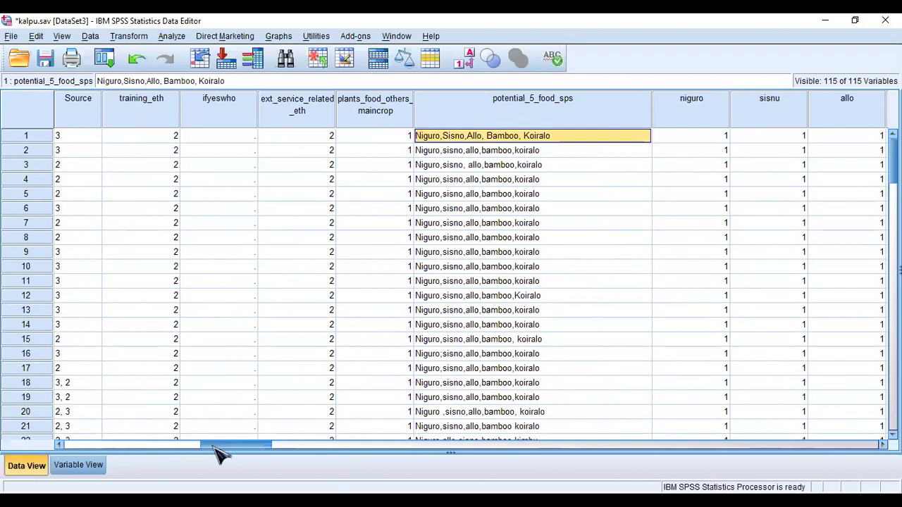
Review the variable definitions around potential_5_food_sps, including the separate species variables niguro, sisnu, allo, bamboo and koiralo
{"action": "left_click_drag", "start_coordinate": [229, 455], "coordinate": [248, 456]}
{"action": "left_click", "coordinate": [79, 466]}
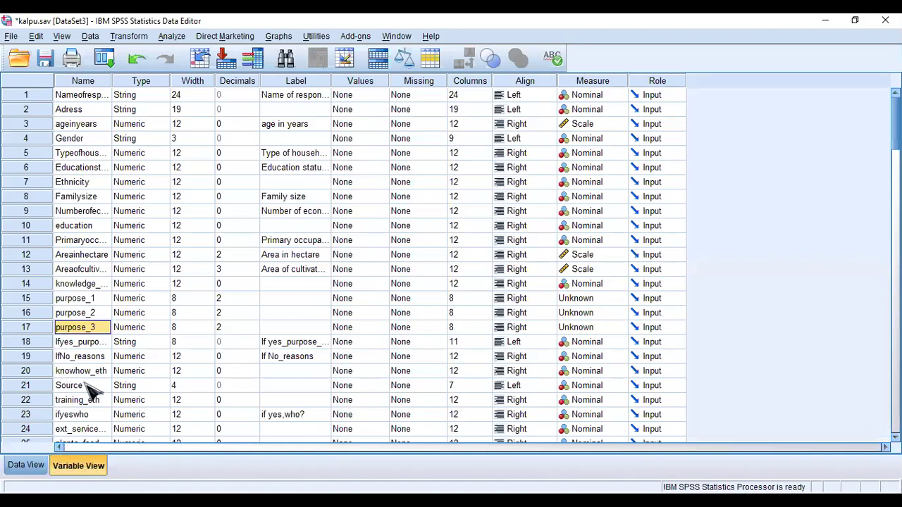
{"action": "scroll", "coordinate": [452, 265], "scroll_direction": "down", "scroll_amount": 5}
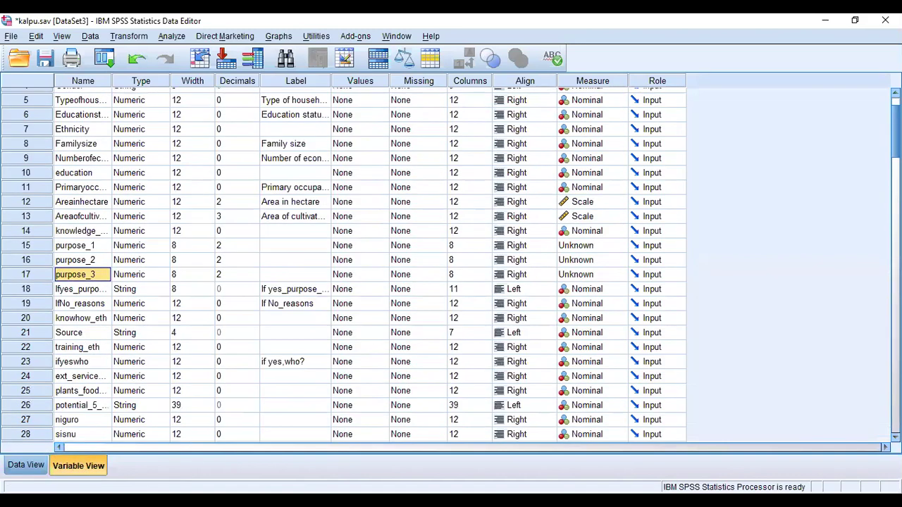
{"action": "scroll", "coordinate": [451, 265], "scroll_direction": "down", "scroll_amount": 1}
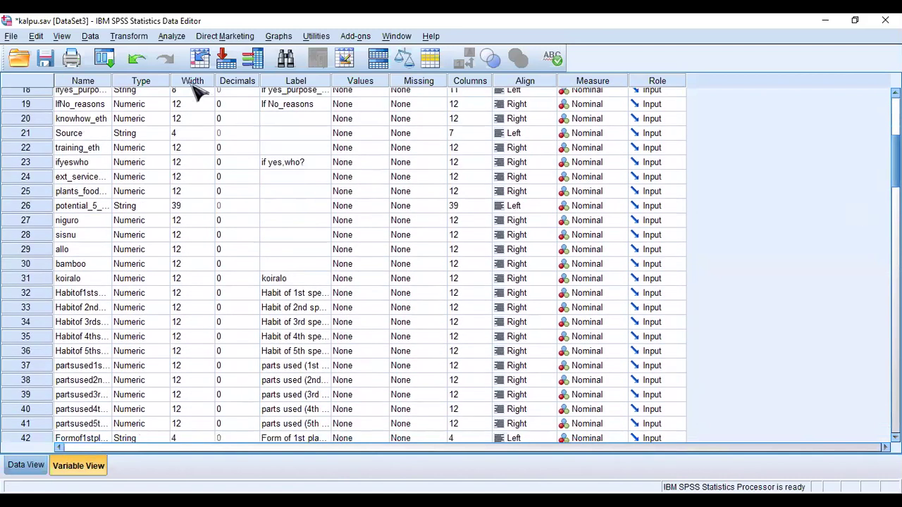
{"action": "left_click", "coordinate": [37, 36]}
{"action": "left_click", "coordinate": [12, 36]}
{"action": "left_click", "coordinate": [37, 472]}
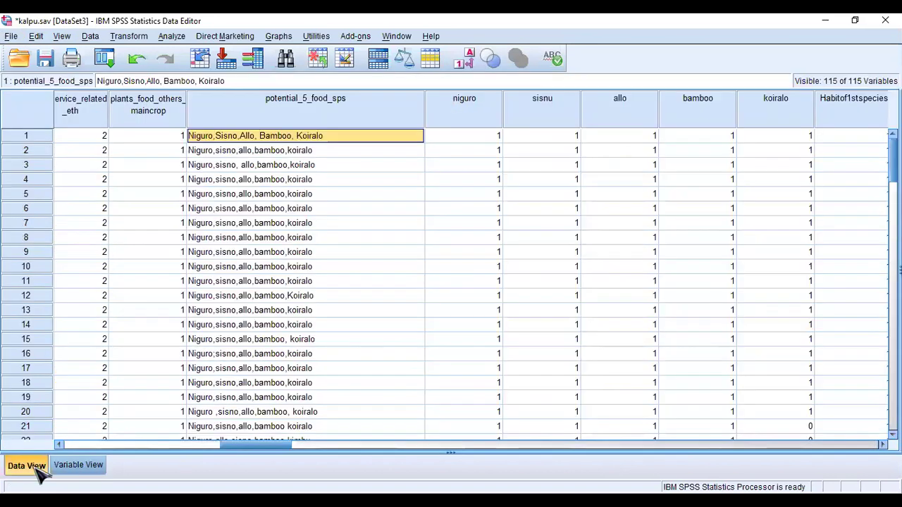
Compare the potential_5_food_sps responses with the codes in the species columns, checking bamboo for cases 26 and 28
{"action": "left_click_drag", "start_coordinate": [278, 446], "coordinate": [118, 428]}
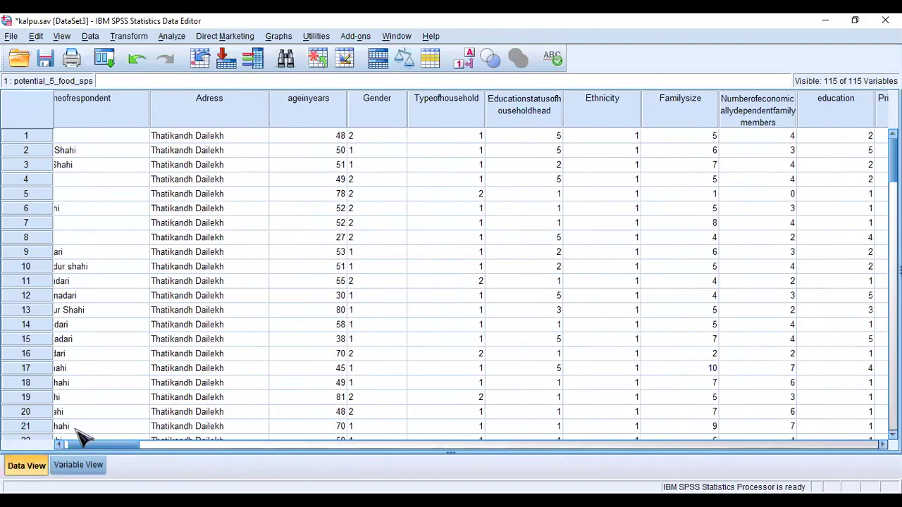
{"action": "left_click_drag", "start_coordinate": [111, 455], "coordinate": [218, 462]}
{"action": "left_click_drag", "start_coordinate": [894, 162], "coordinate": [893, 190]}
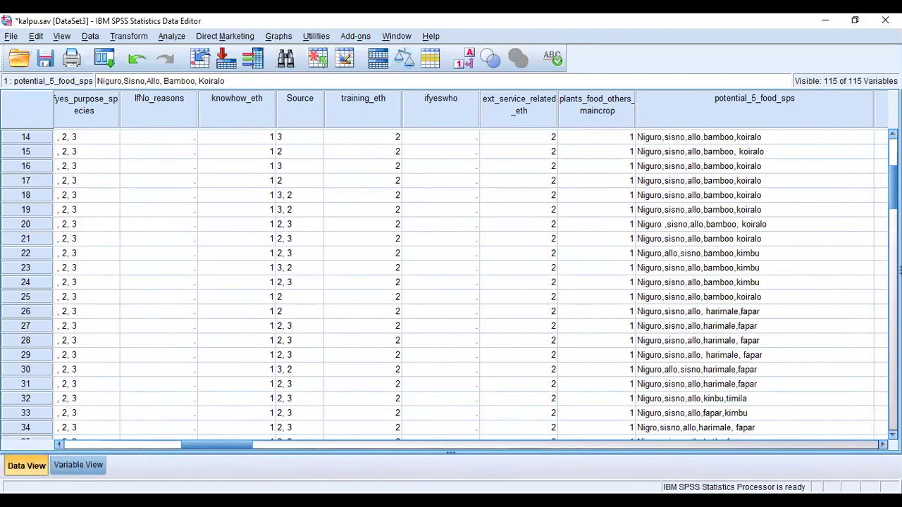
{"action": "scroll", "coordinate": [900, 270], "scroll_direction": "down", "scroll_amount": 4}
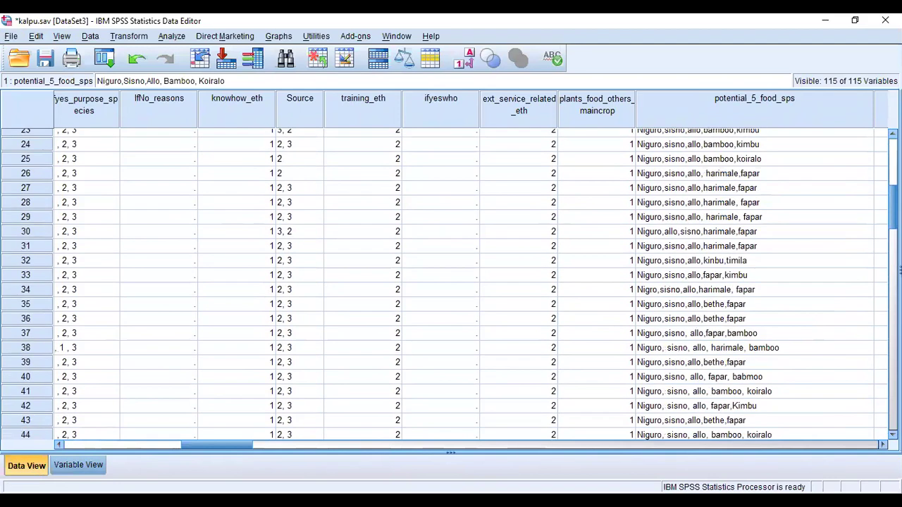
{"action": "scroll", "coordinate": [900, 270], "scroll_direction": "up", "scroll_amount": 5}
{"action": "scroll", "coordinate": [900, 270], "scroll_direction": "up", "scroll_amount": 4}
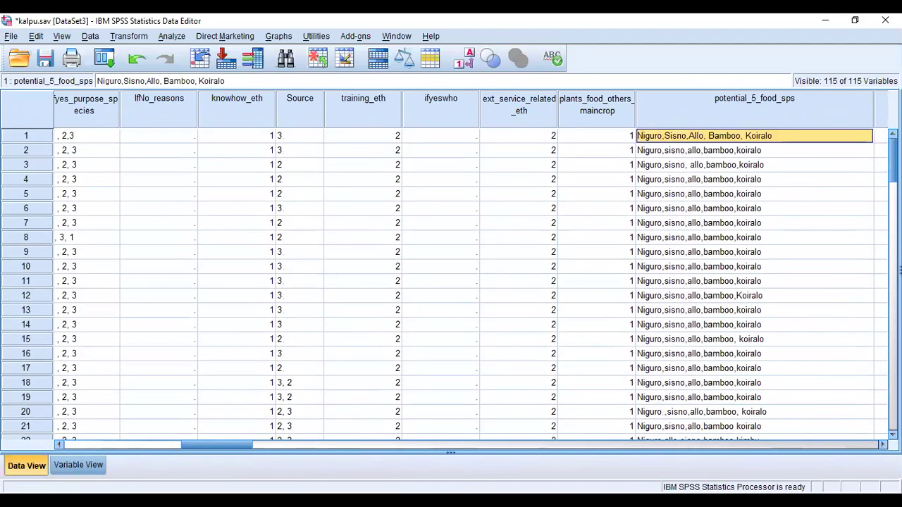
{"action": "left_click_drag", "start_coordinate": [213, 446], "coordinate": [236, 448]}
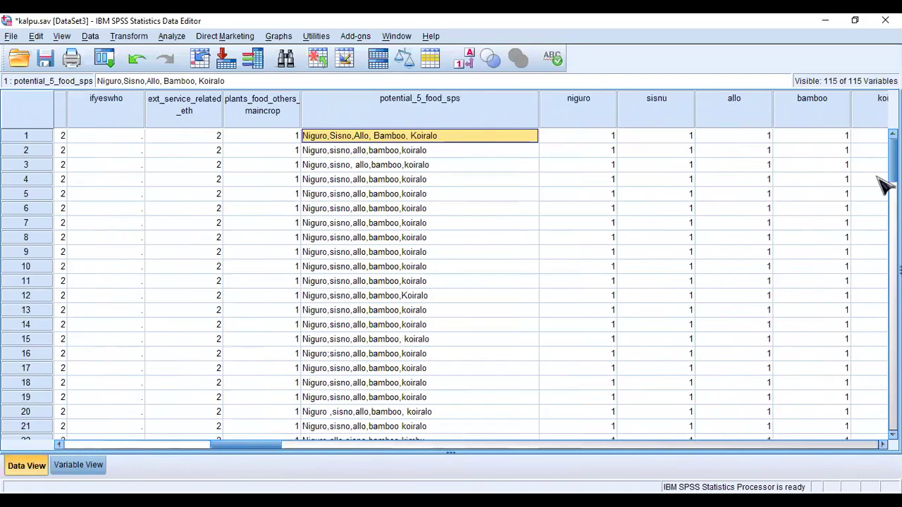
{"action": "scroll", "coordinate": [449, 285], "scroll_direction": "down", "scroll_amount": 3}
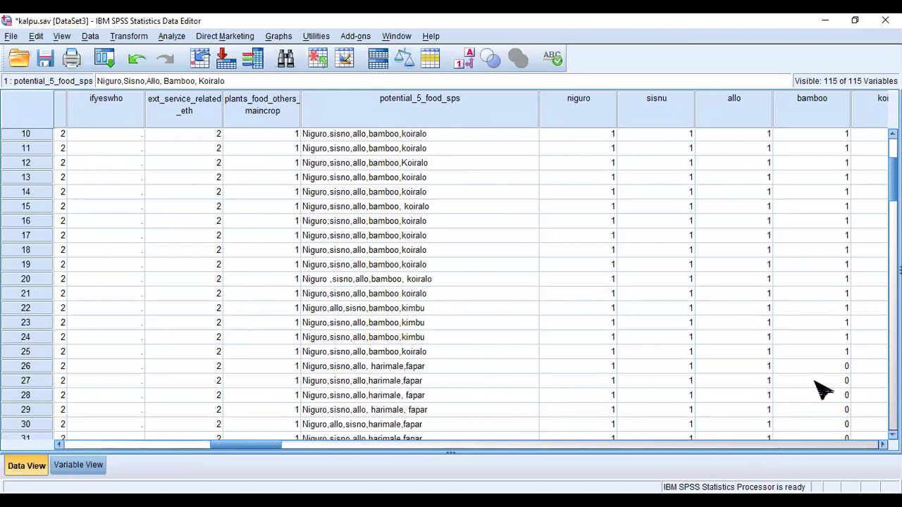
{"action": "left_click", "coordinate": [849, 367]}
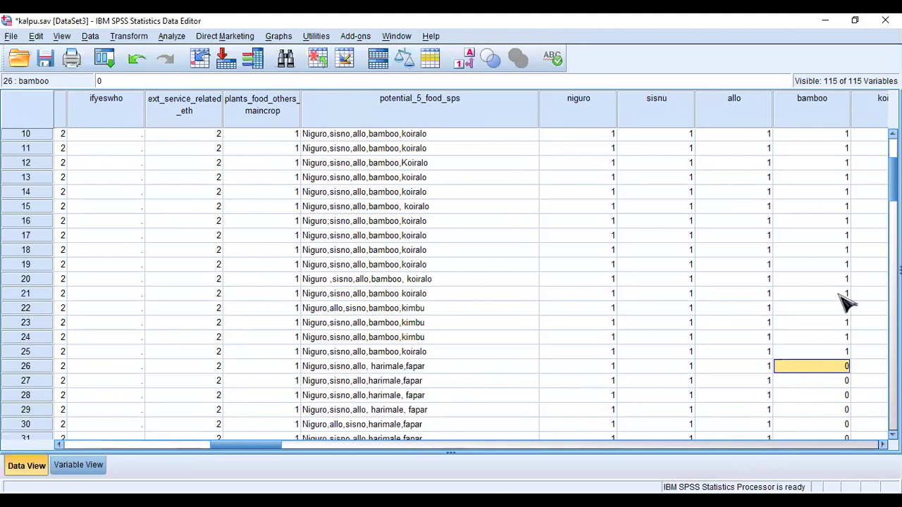
{"action": "left_click", "coordinate": [829, 397]}
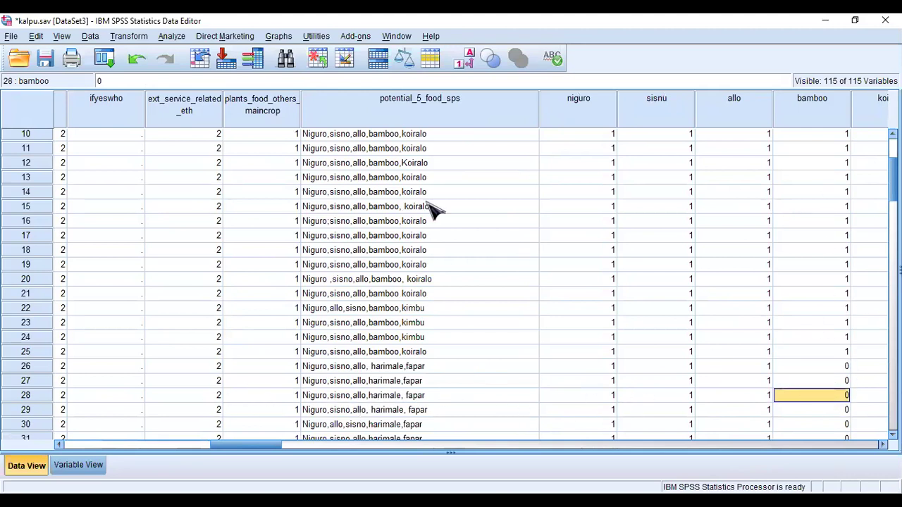
Start a multiple response set containing purpose_1, purpose_2 and purpose_3, coded as dichotomies with a counted value of 1
{"action": "left_click", "coordinate": [172, 37]}
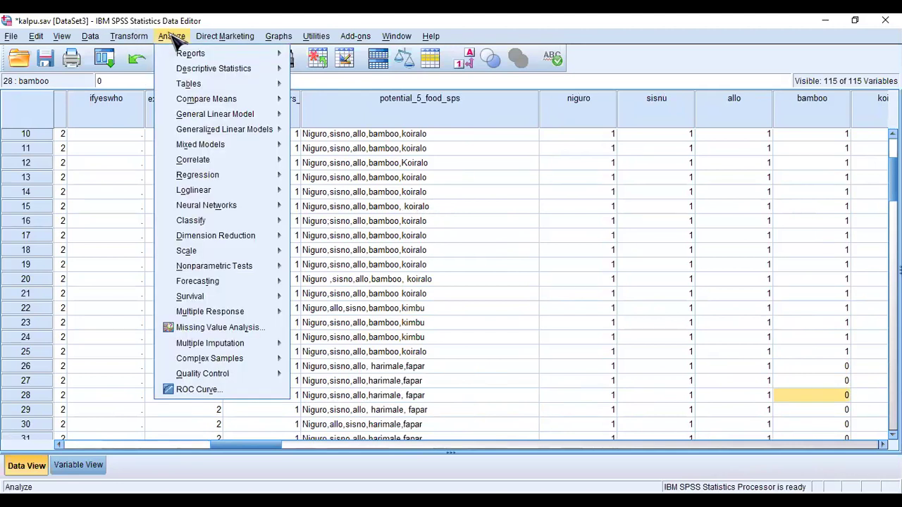
{"action": "mouse_move", "coordinate": [267, 314]}
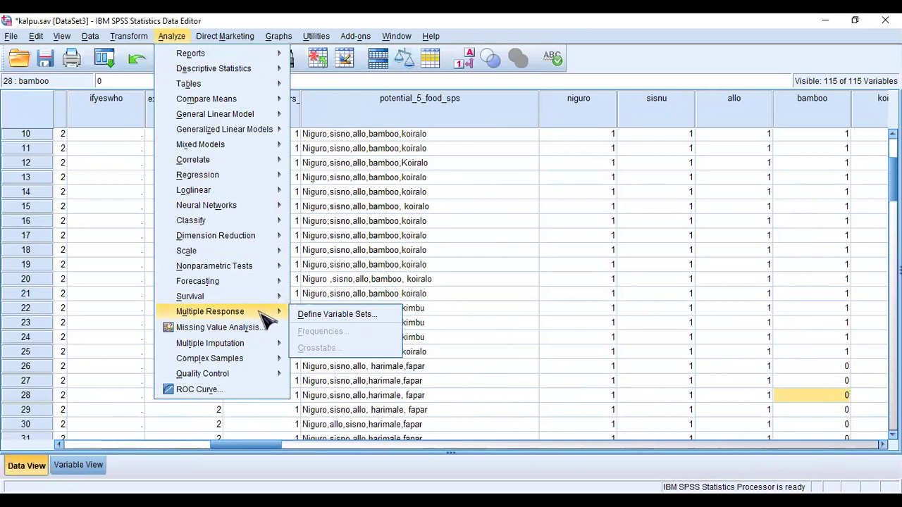
{"action": "left_click", "coordinate": [346, 319]}
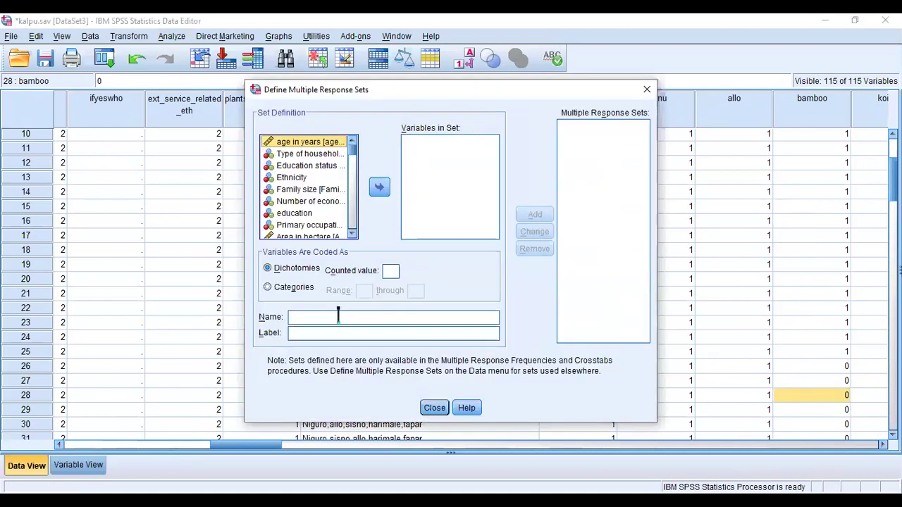
{"action": "left_click", "coordinate": [353, 234]}
{"action": "left_click", "coordinate": [353, 234]}
{"action": "left_click", "coordinate": [353, 234]}
{"action": "left_click", "coordinate": [352, 234]}
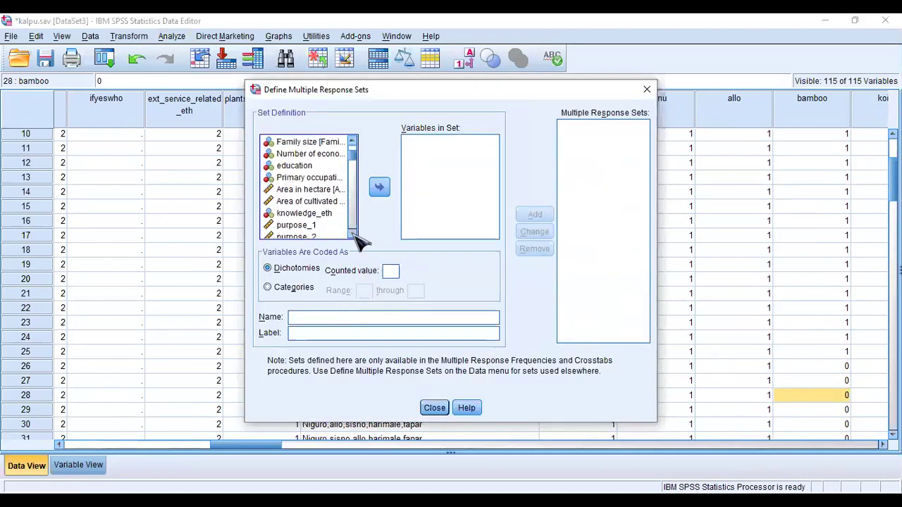
{"action": "left_click", "coordinate": [352, 234]}
{"action": "left_click", "coordinate": [353, 234]}
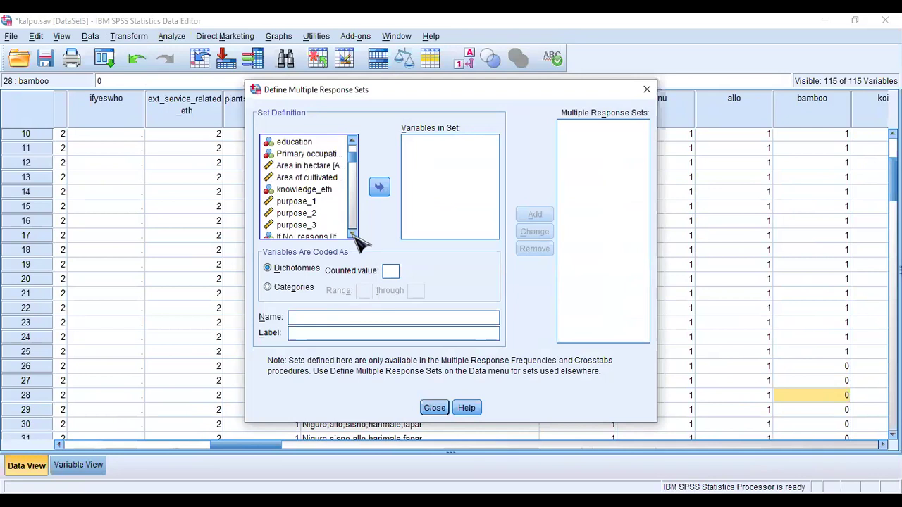
{"action": "left_click", "coordinate": [304, 205]}
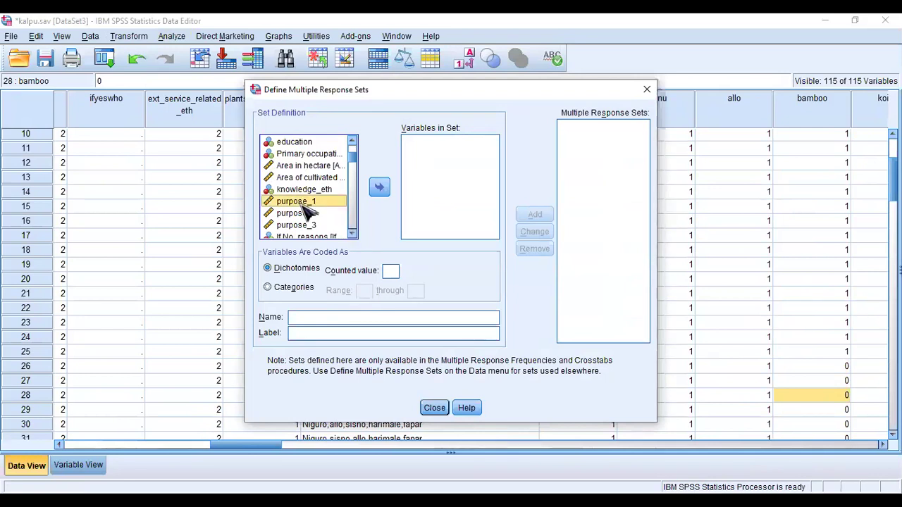
{"action": "left_click", "coordinate": [303, 216], "text": "ctrl"}
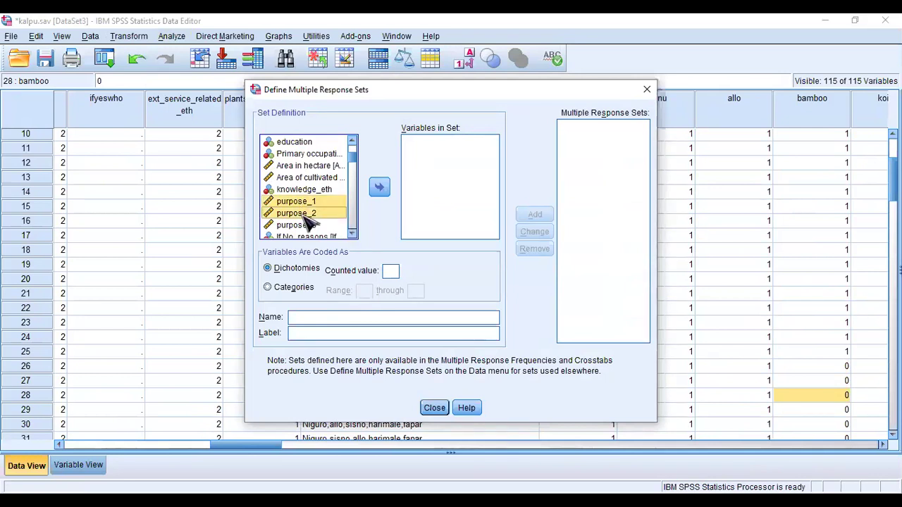
{"action": "left_click", "coordinate": [305, 224], "text": "ctrl"}
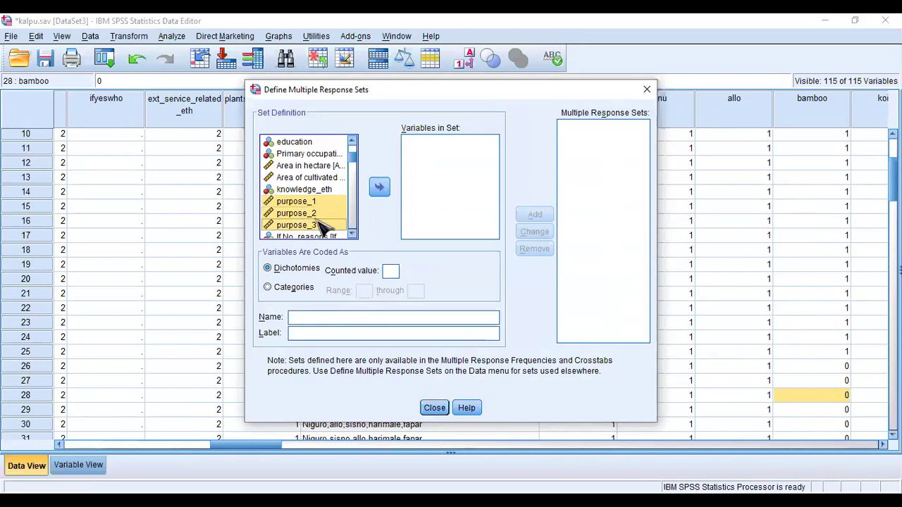
{"action": "left_click", "coordinate": [380, 188]}
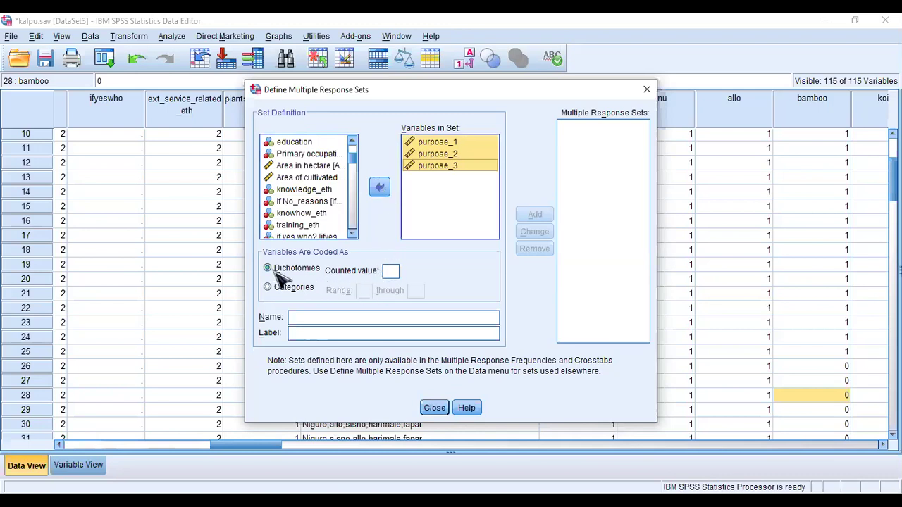
{"action": "left_click", "coordinate": [388, 270]}
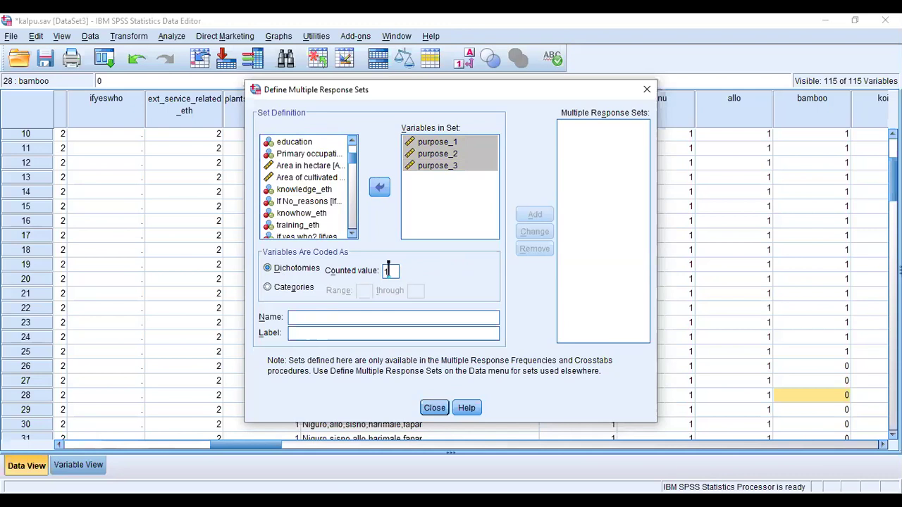
Name the set purpose_use_eth, label it "purpose of use of ethnobotanical knowled", and add it to the multiple response sets
{"action": "left_click", "coordinate": [342, 317]}
{"action": "type", "text": "p"}
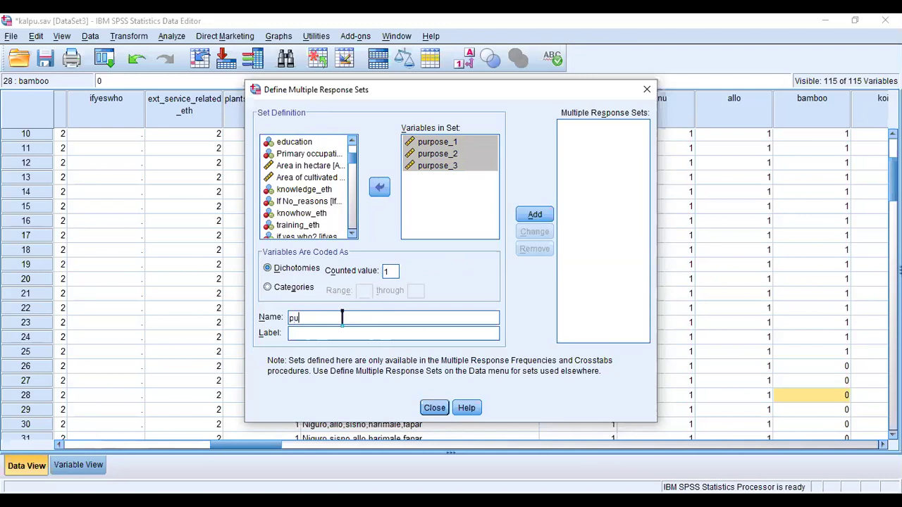
{"action": "type", "text": "u"}
{"action": "key", "text": "BackSpace"}
{"action": "key", "text": "BackSpace"}
{"action": "type", "text": "p"}
{"action": "key", "text": "BackSpace"}
{"action": "key", "text": "BackSpace"}
{"action": "key", "text": "BackSpace"}
{"action": "type", "text": "_use_eth"}
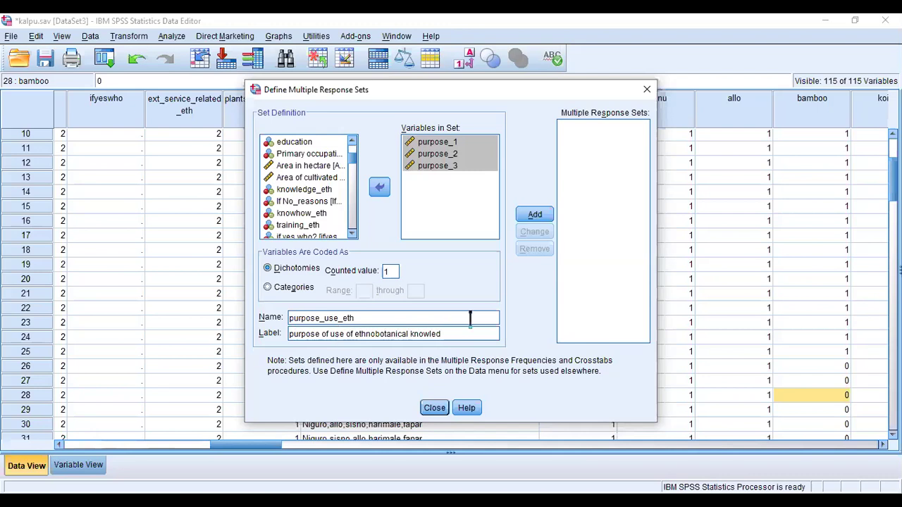
{"action": "left_click", "coordinate": [535, 215]}
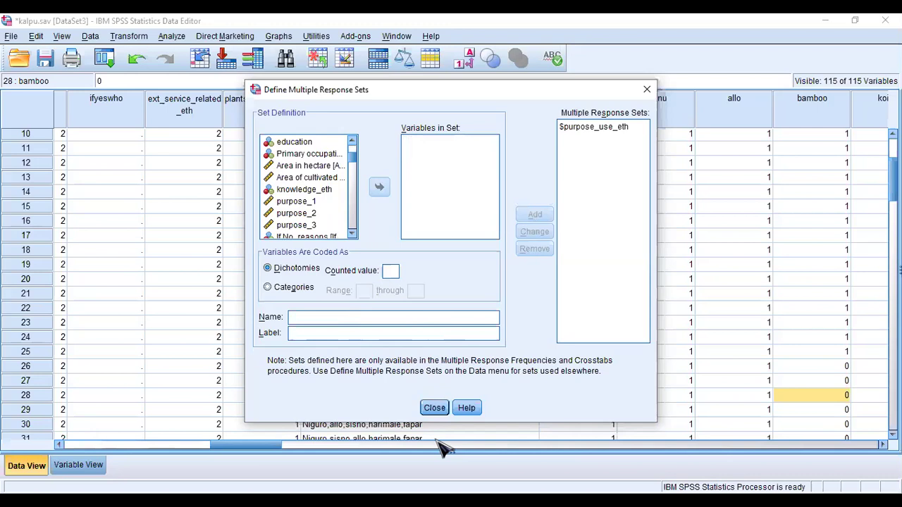
Finish defining multiple response sets and run a Multiple Response Frequencies table for $purpose_use_eth
{"action": "left_click", "coordinate": [435, 409]}
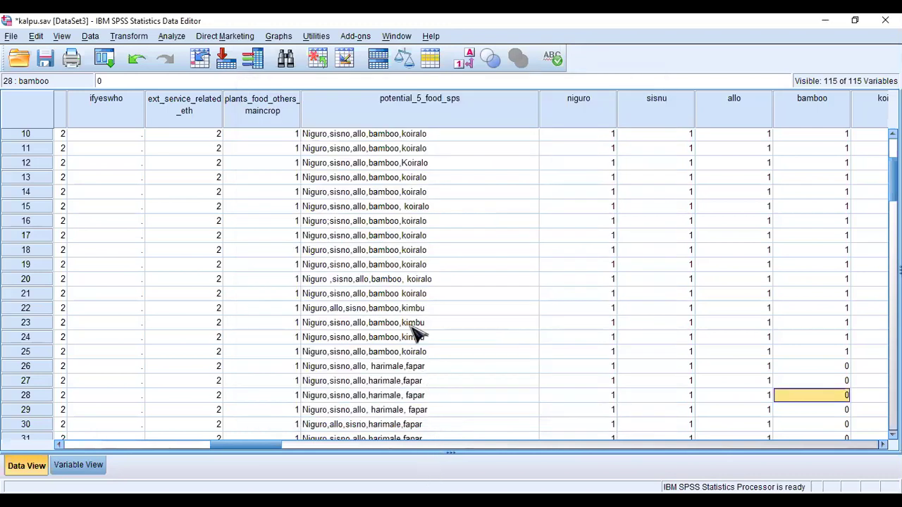
{"action": "left_click", "coordinate": [172, 36]}
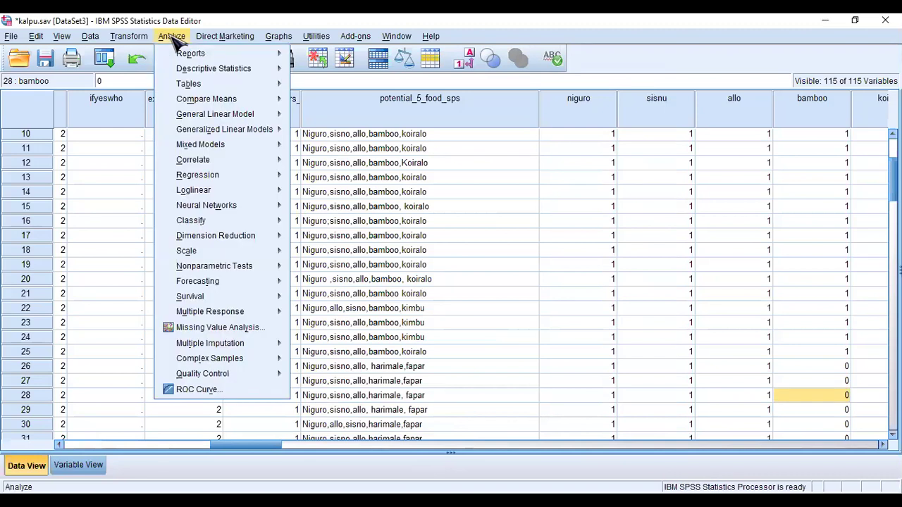
{"action": "mouse_move", "coordinate": [236, 312]}
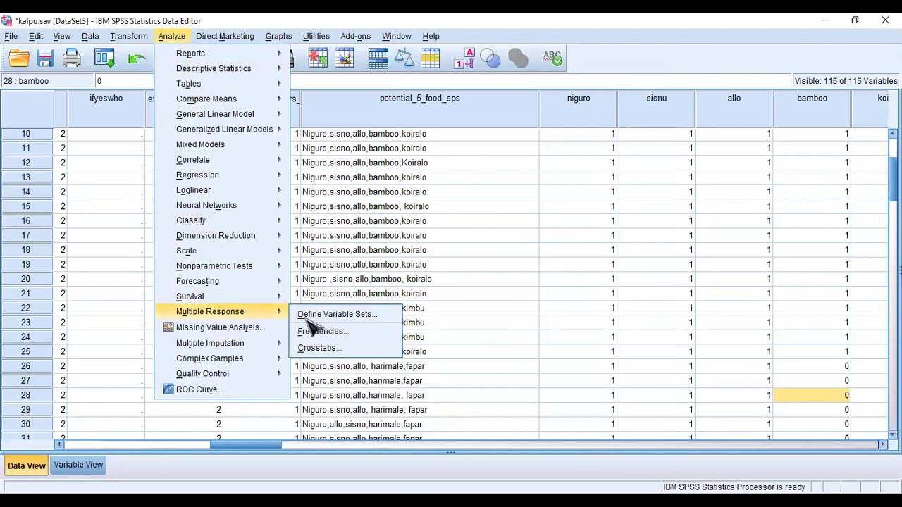
{"action": "left_click", "coordinate": [348, 341]}
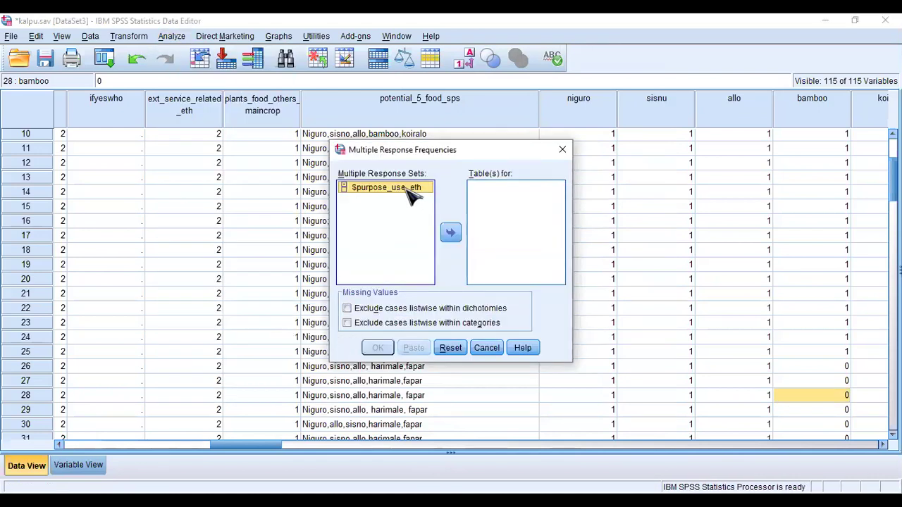
{"action": "left_click", "coordinate": [453, 237]}
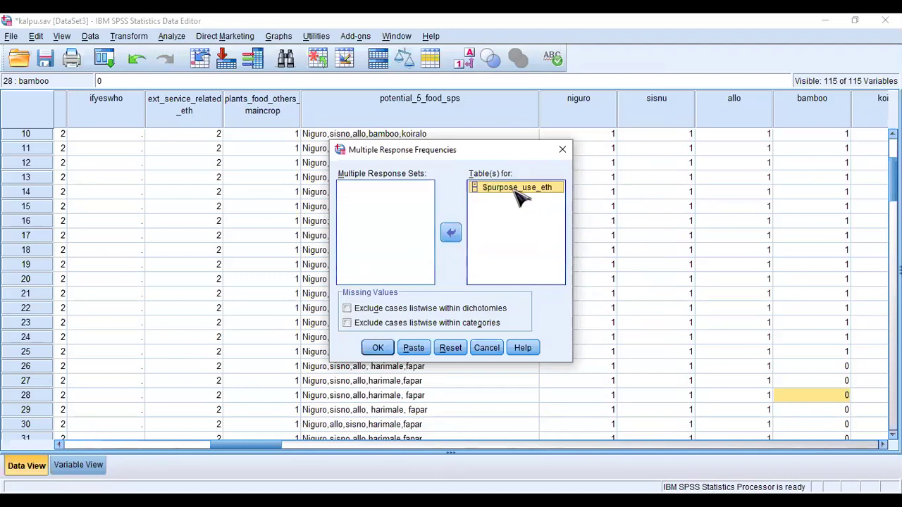
{"action": "left_click", "coordinate": [378, 348]}
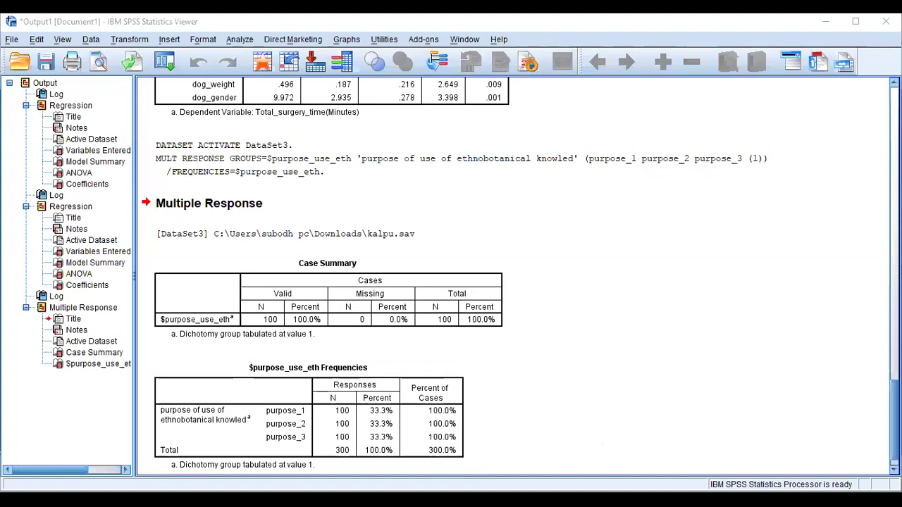
{"action": "scroll", "coordinate": [781, 453], "scroll_direction": "down", "scroll_amount": 1}
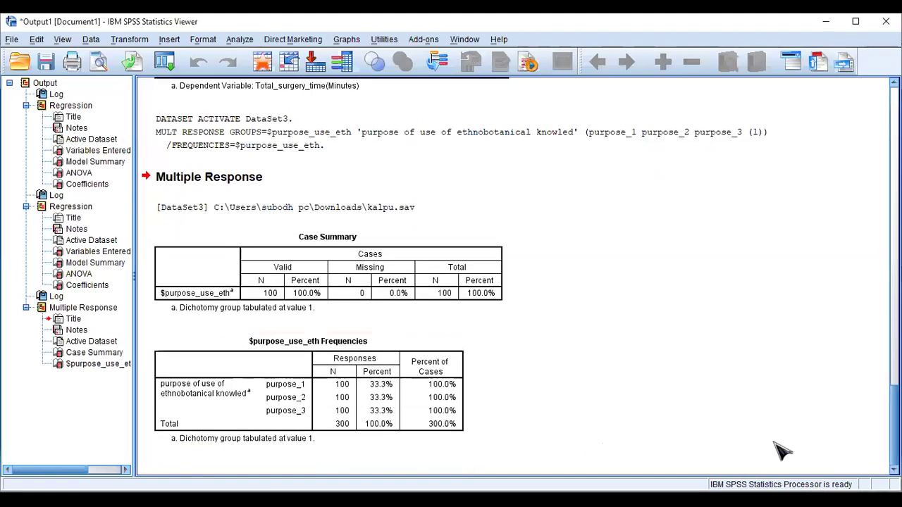